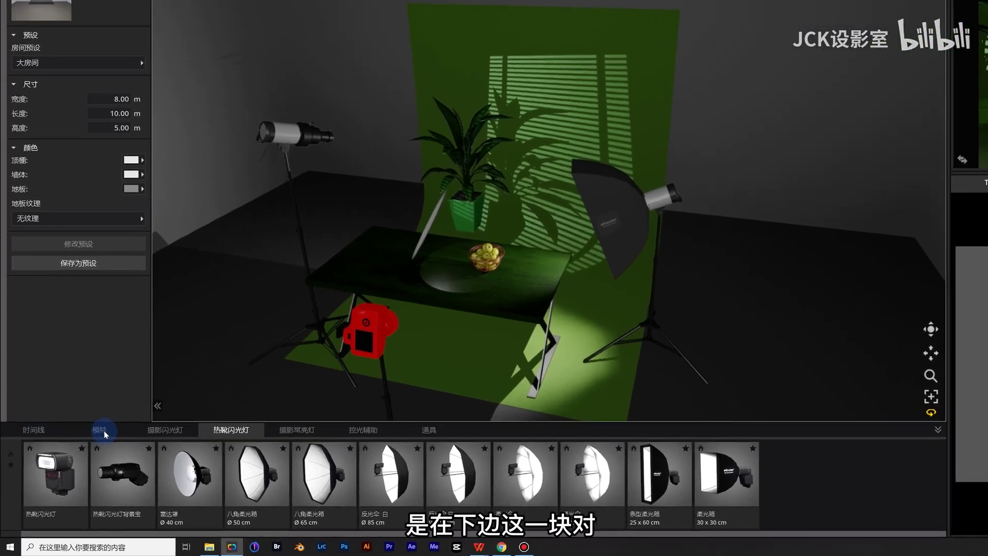
- Browse the studio flash, hot-shoe, continuous-light and light-shaping libraries, ending on the model library
click(70, 448)
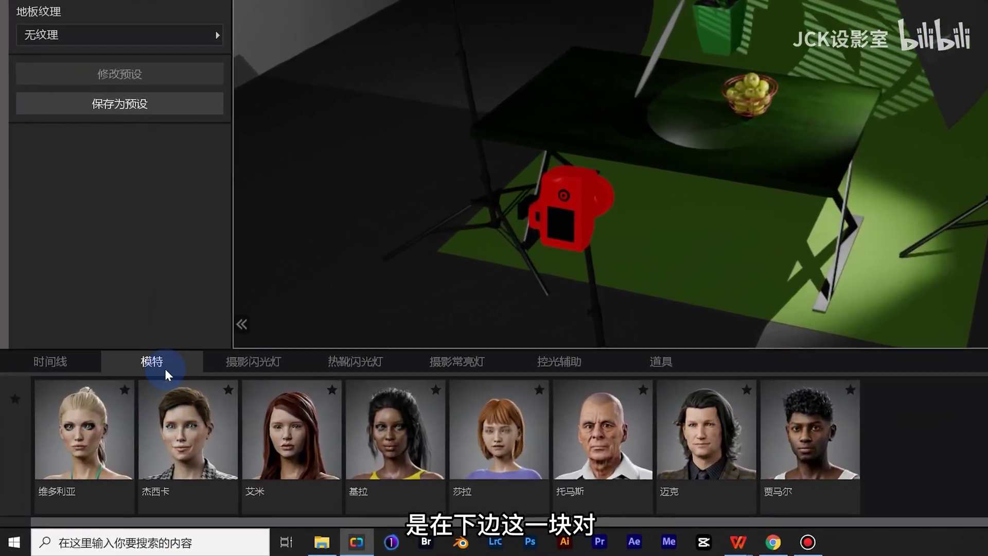
click(126, 408)
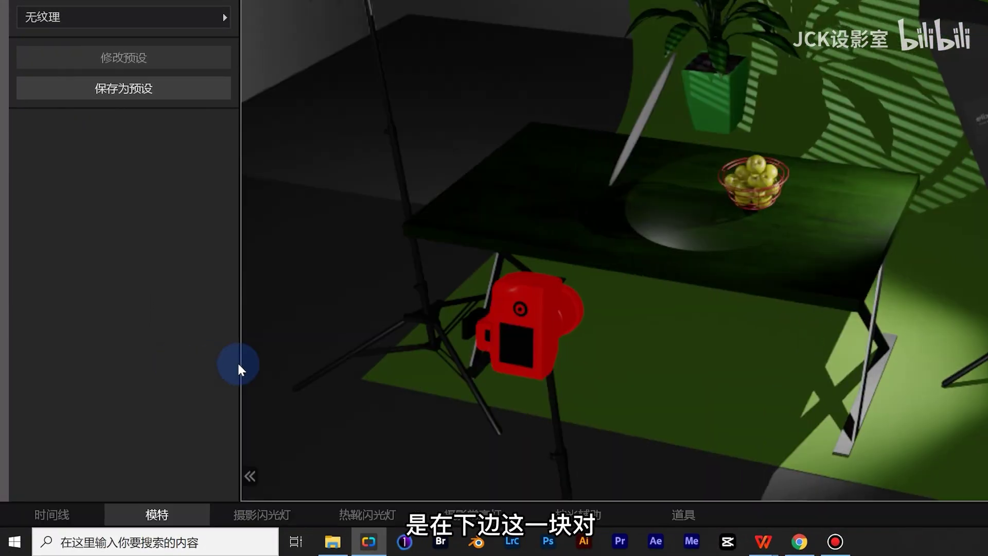
click(162, 515)
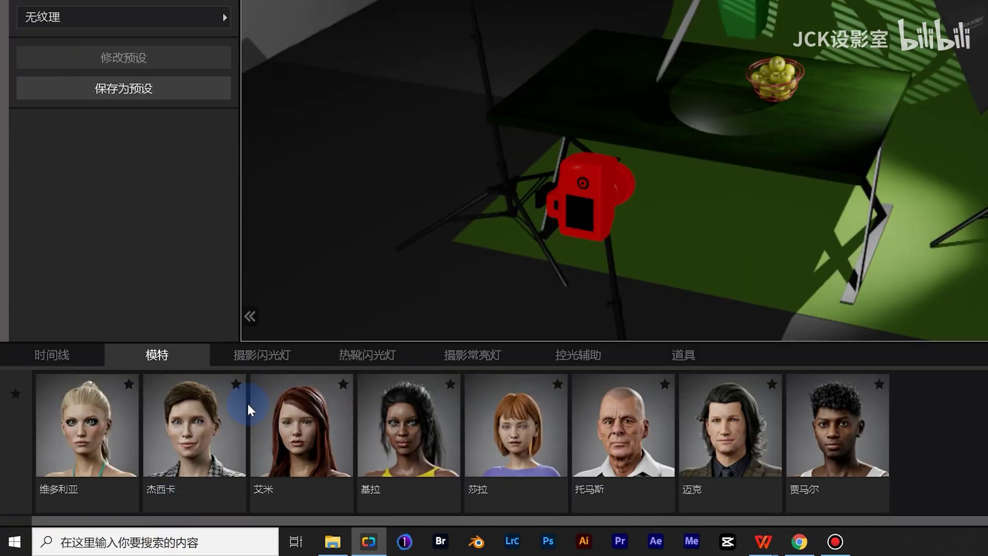
click(256, 354)
click(333, 356)
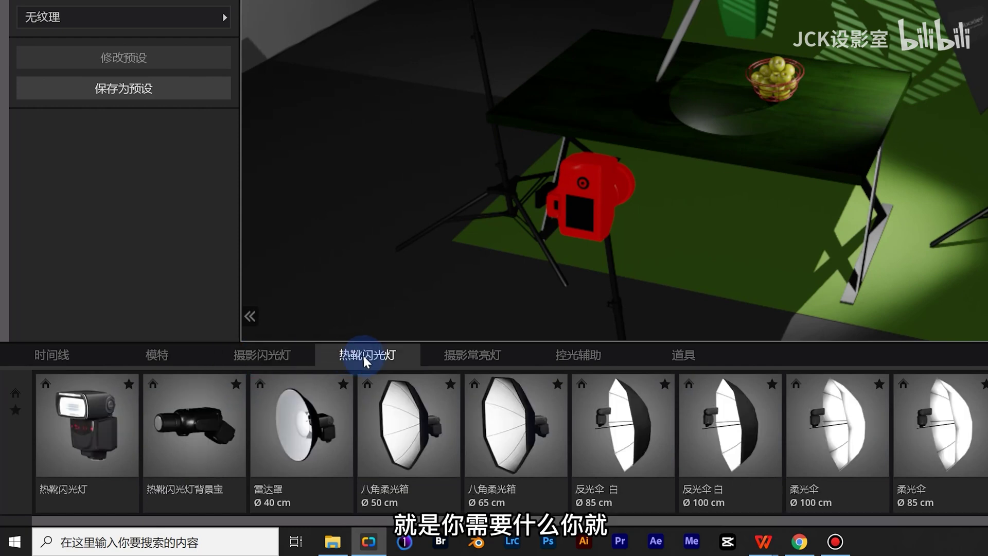
click(467, 356)
click(570, 356)
click(157, 355)
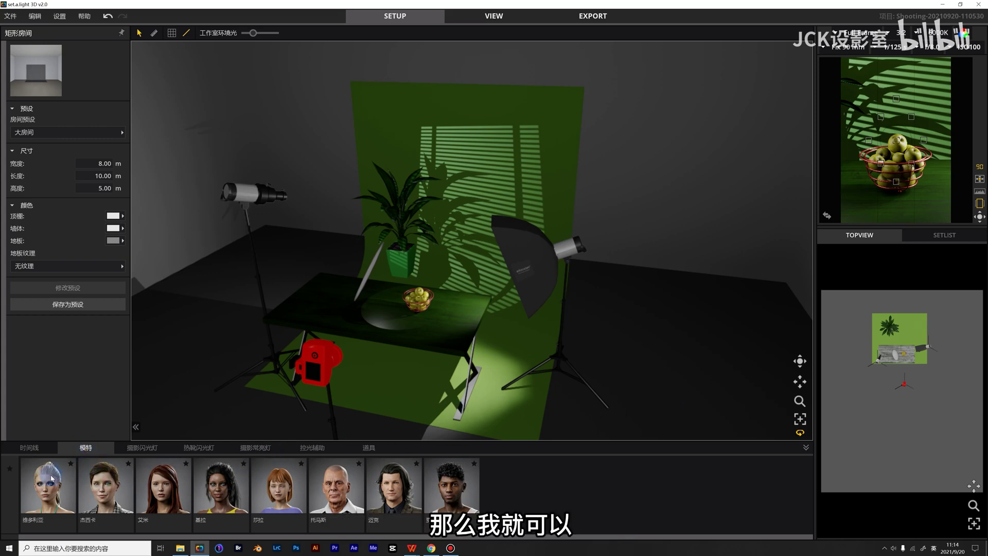
- Place the blonde model in a yellow top beside the softbox, turn her left, and list swappable models
drag(47, 481, 655, 342)
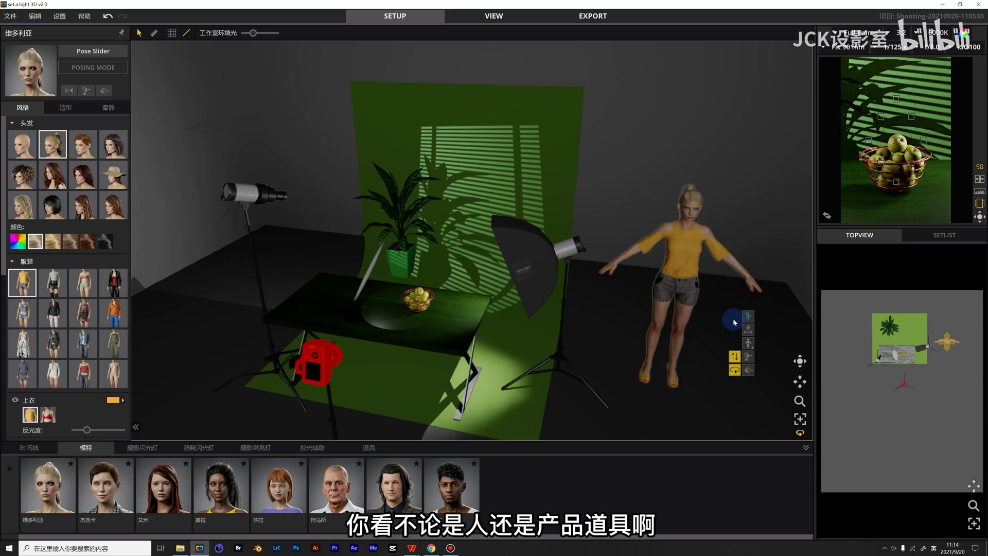
drag(684, 274, 682, 279)
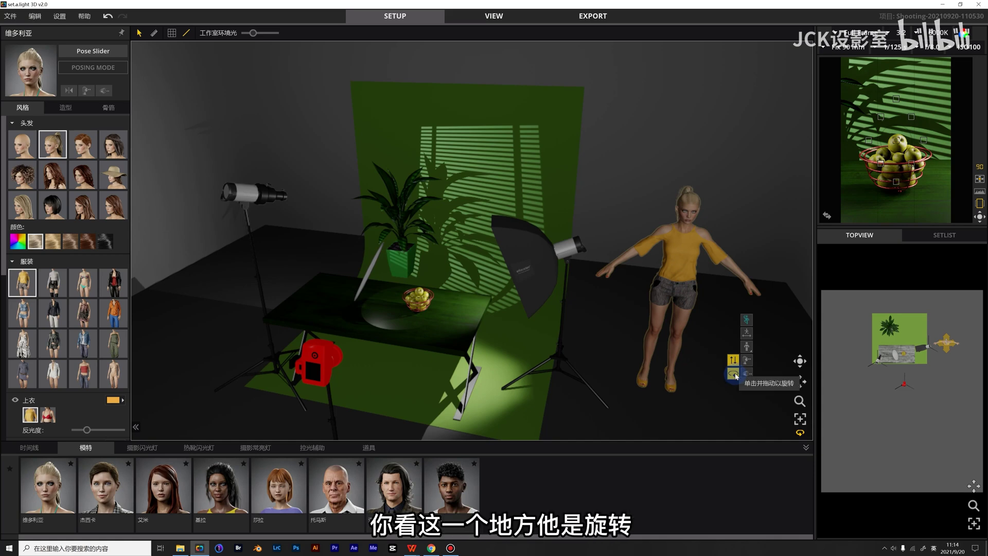
mouse_move(737, 374)
mouse_down()
mouse_move(725, 431)
mouse_move(619, 342)
mouse_move(705, 352)
mouse_move(712, 332)
mouse_move(695, 339)
mouse_move(735, 362)
mouse_move(734, 320)
mouse_move(731, 375)
mouse_move(727, 323)
mouse_move(724, 366)
mouse_up()
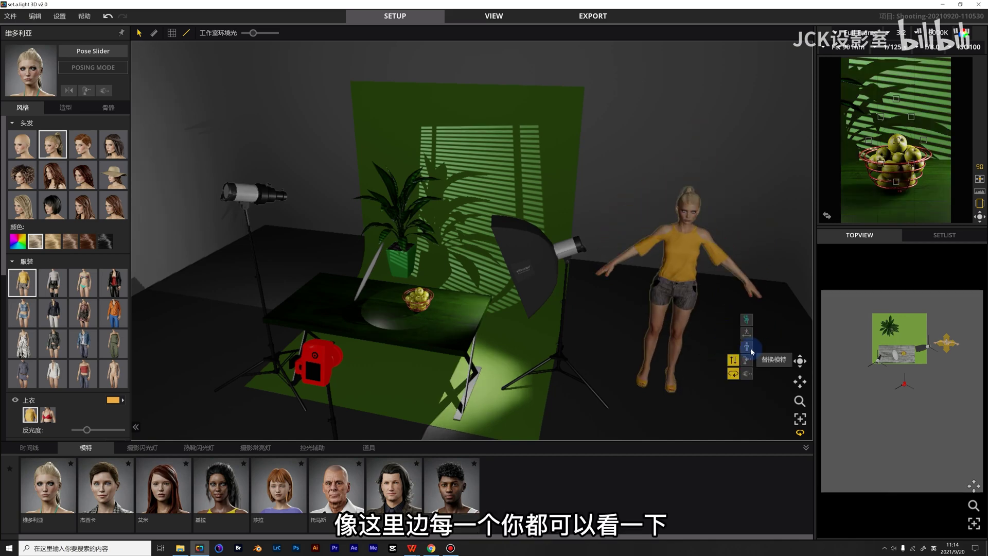
click(751, 351)
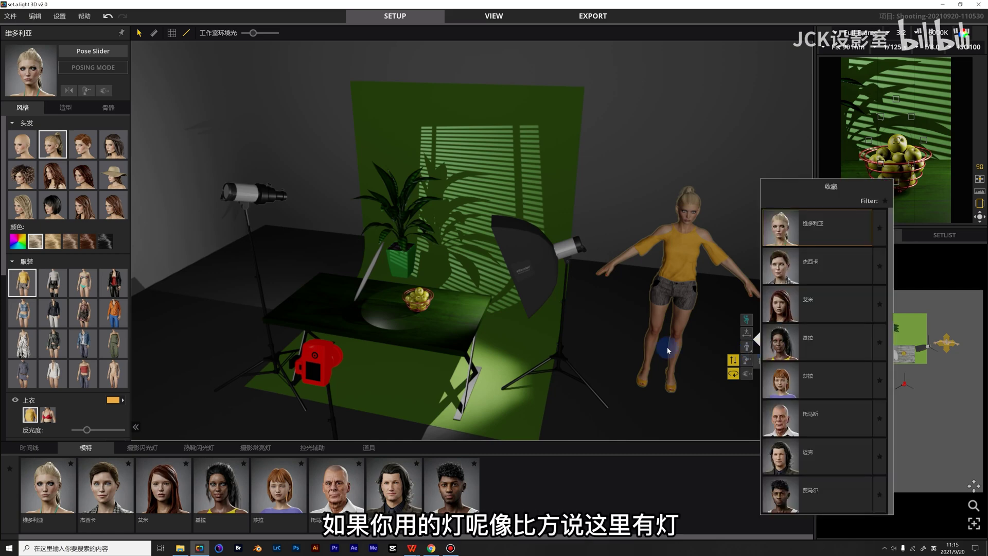
- Inspect the softbox's flash head power options and accessory variants
click(538, 262)
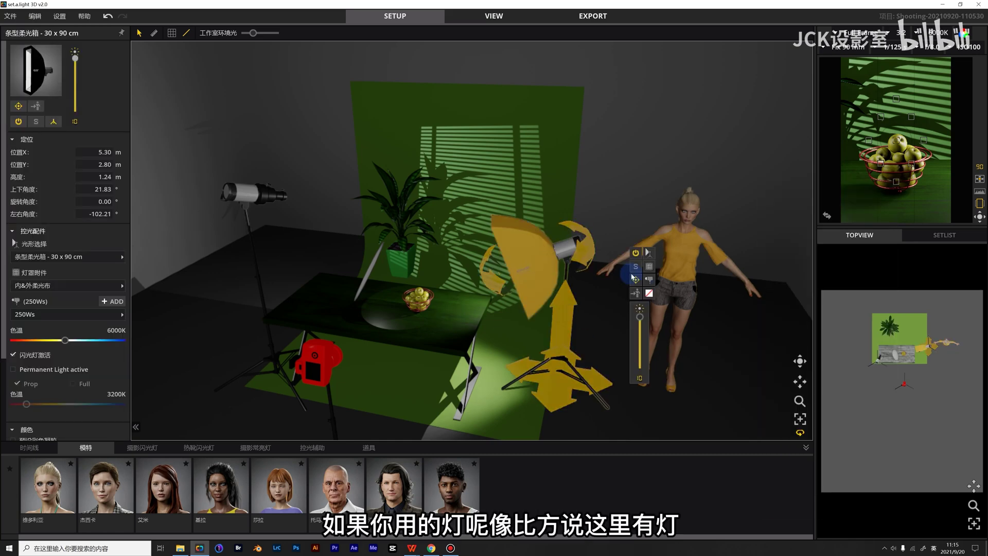
click(649, 280)
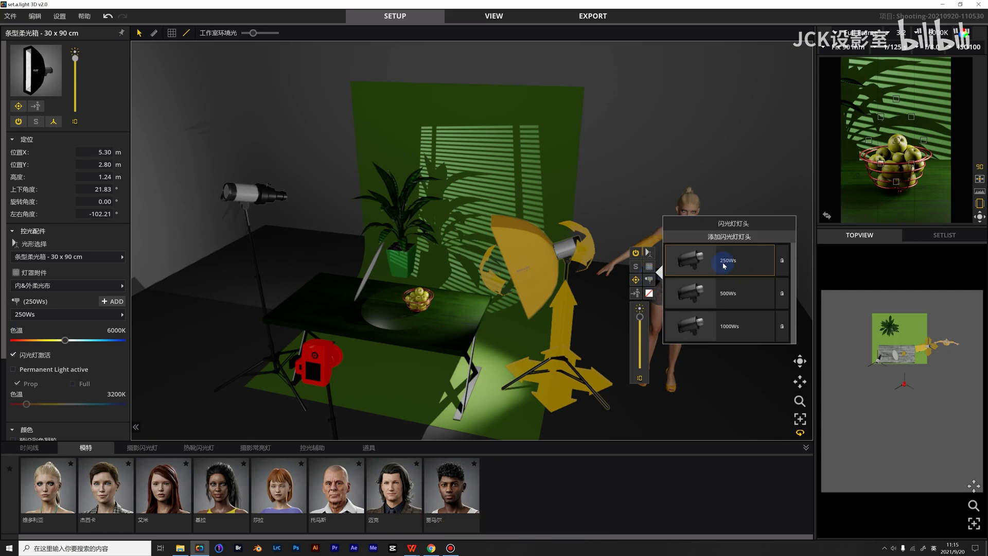
click(649, 266)
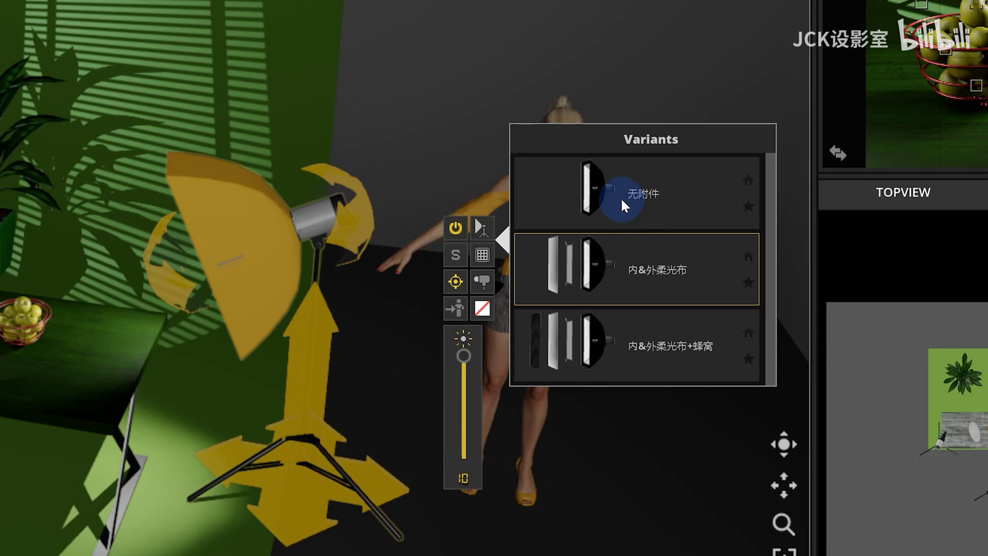
click(472, 154)
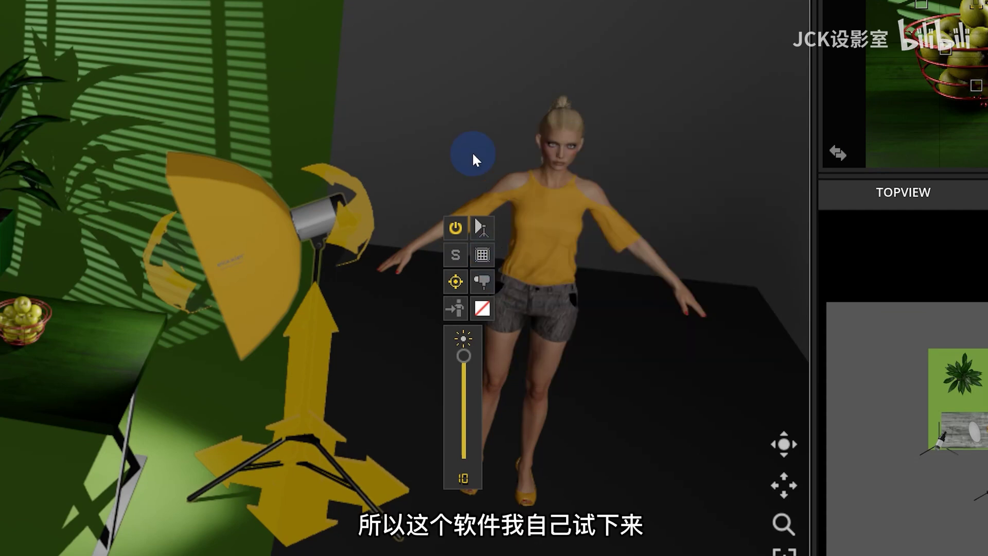
- Delete the blonde model from the set
click(473, 154)
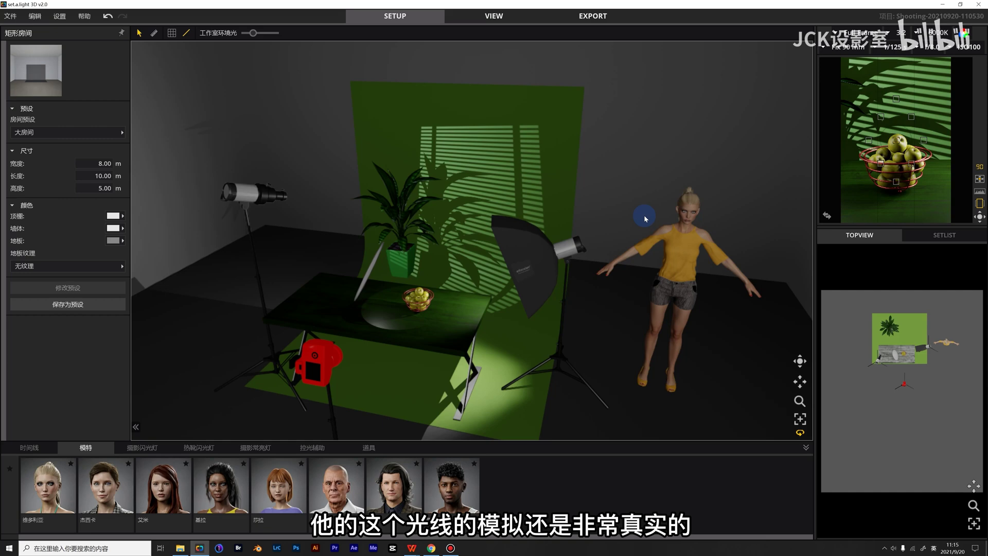
click(669, 238)
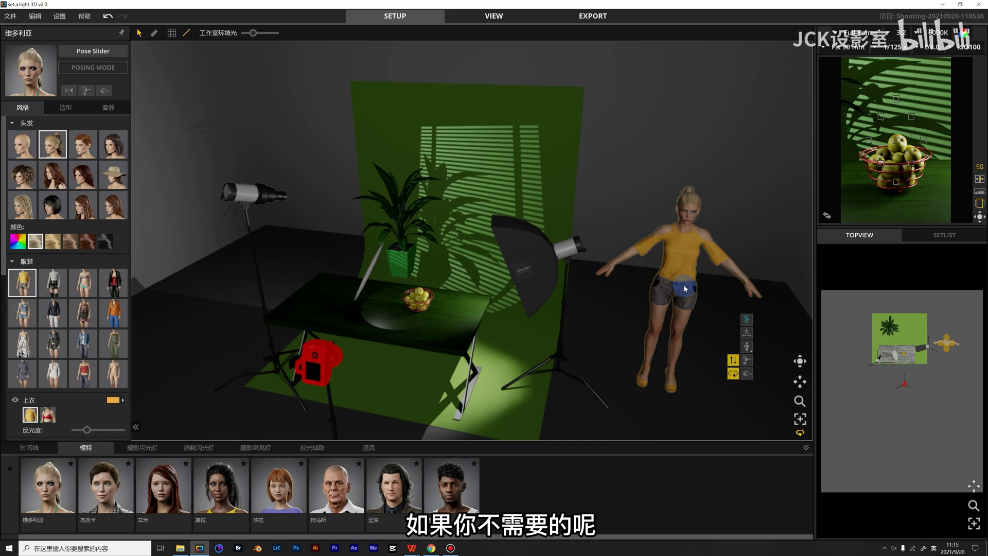
key(Delete)
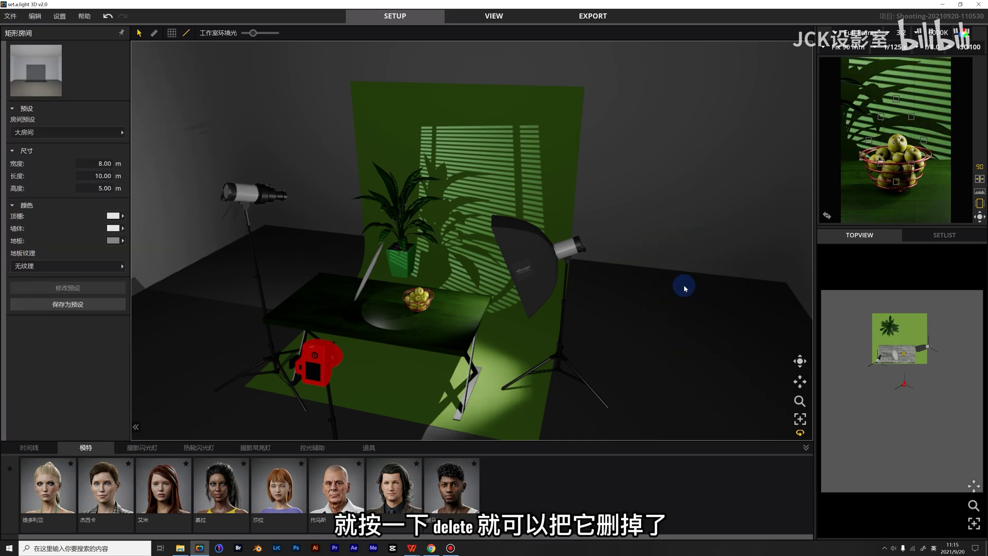
- Browse the model, hot-shoe, continuous-light and reflector libraries, returning to the studio flashes
click(142, 448)
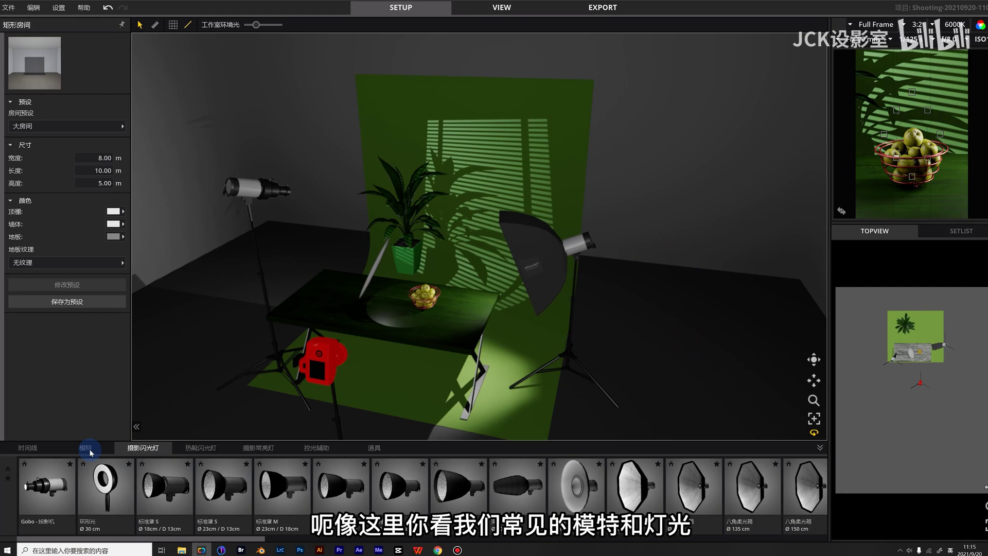
click(87, 448)
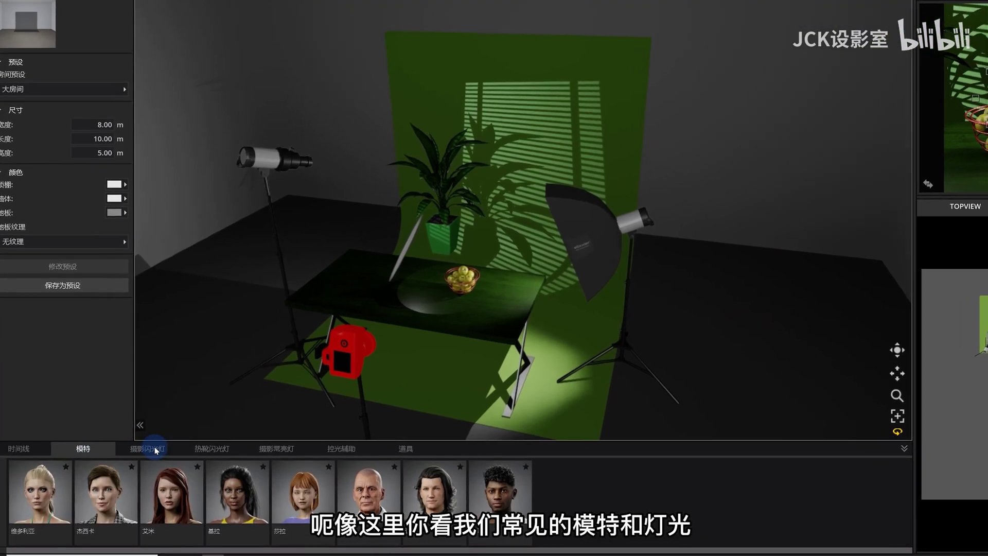
click(148, 448)
click(215, 448)
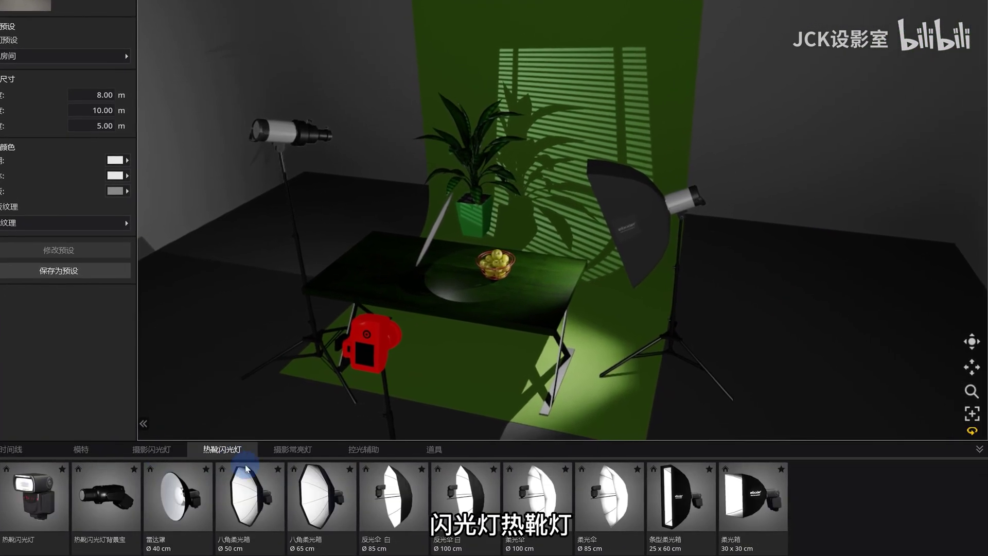
click(293, 450)
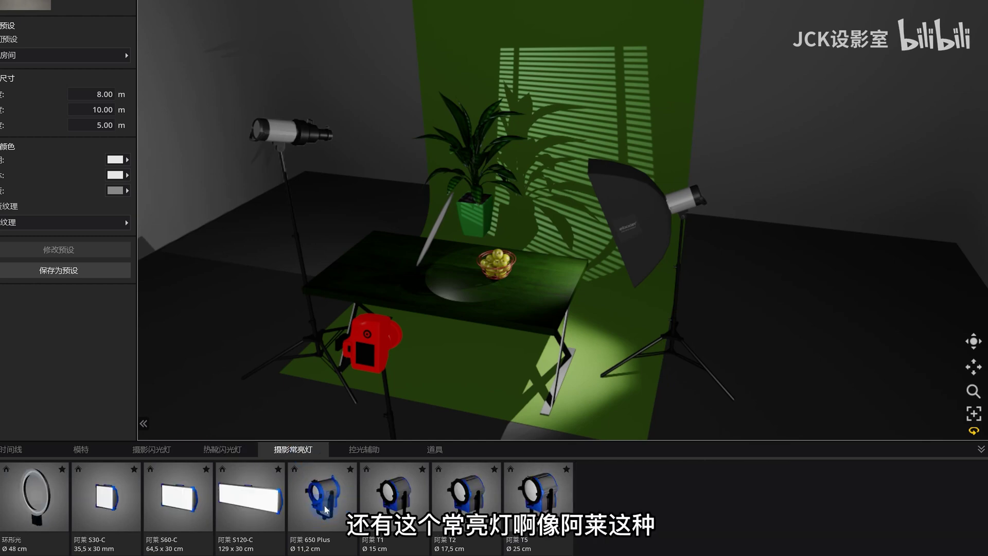
click(363, 449)
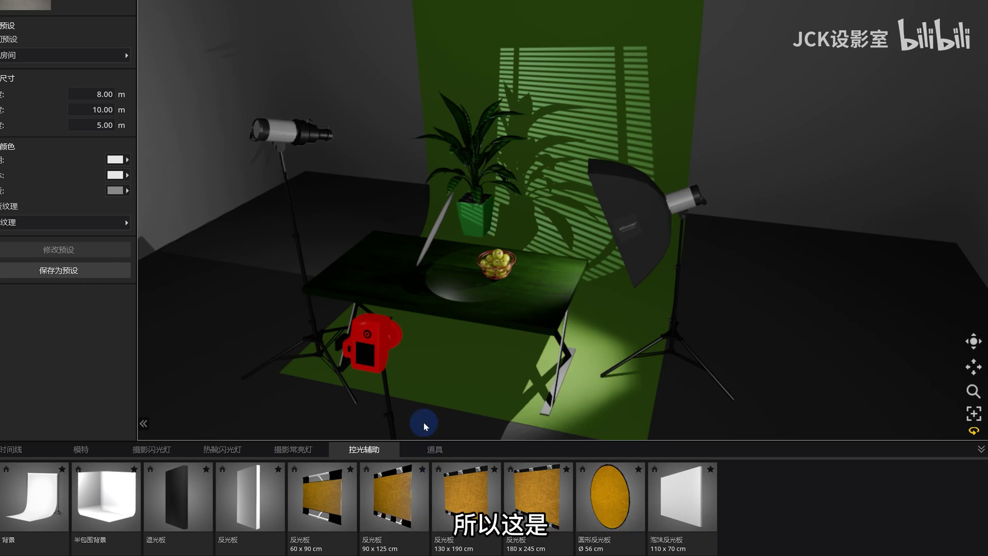
click(141, 451)
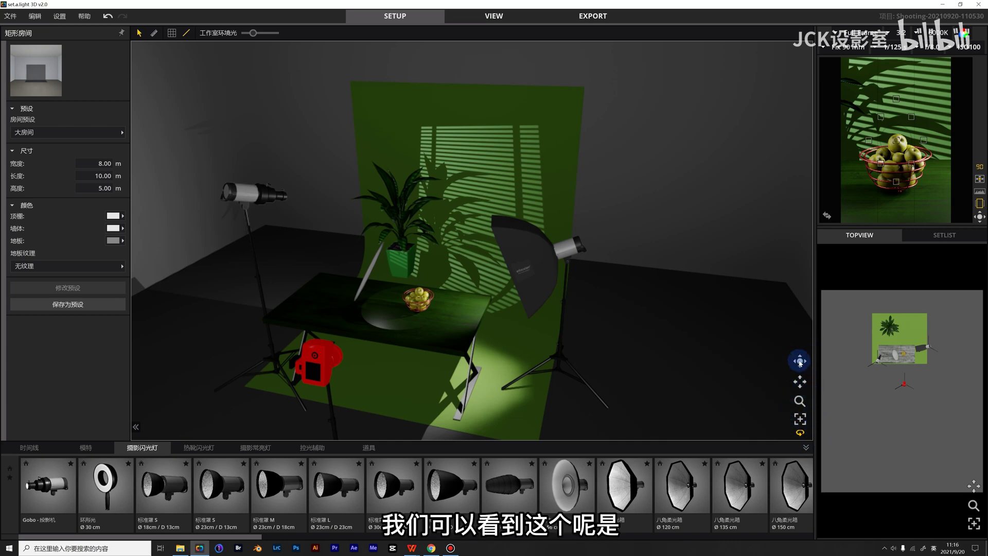
- Orbit and zoom the view out to frame the whole green-table set, lights and backdrop
drag(798, 361, 824, 381)
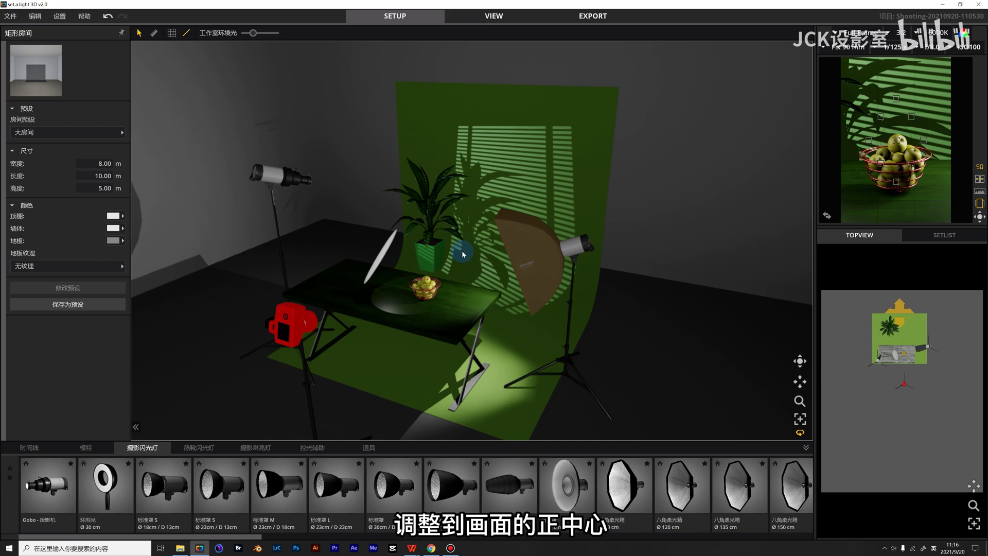
click(701, 258)
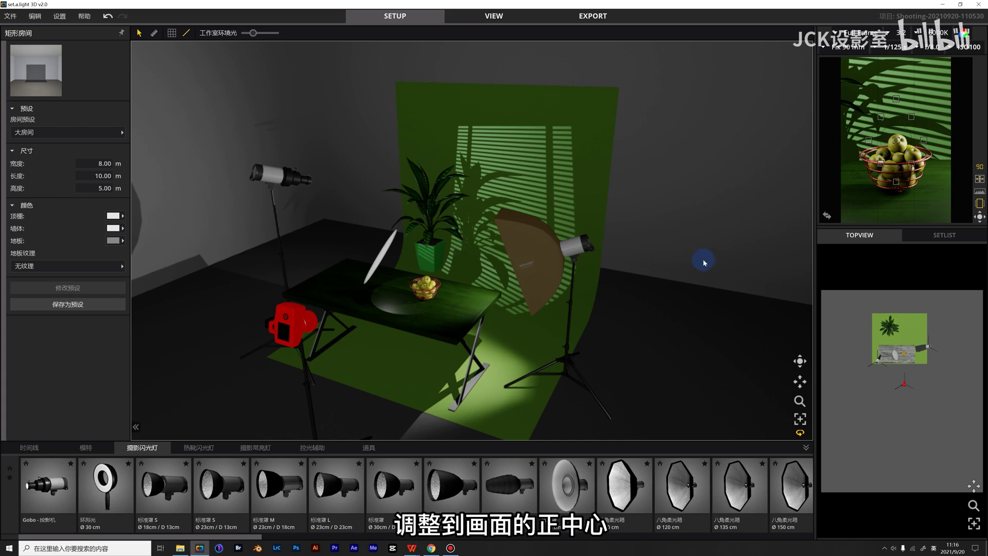
click(447, 331)
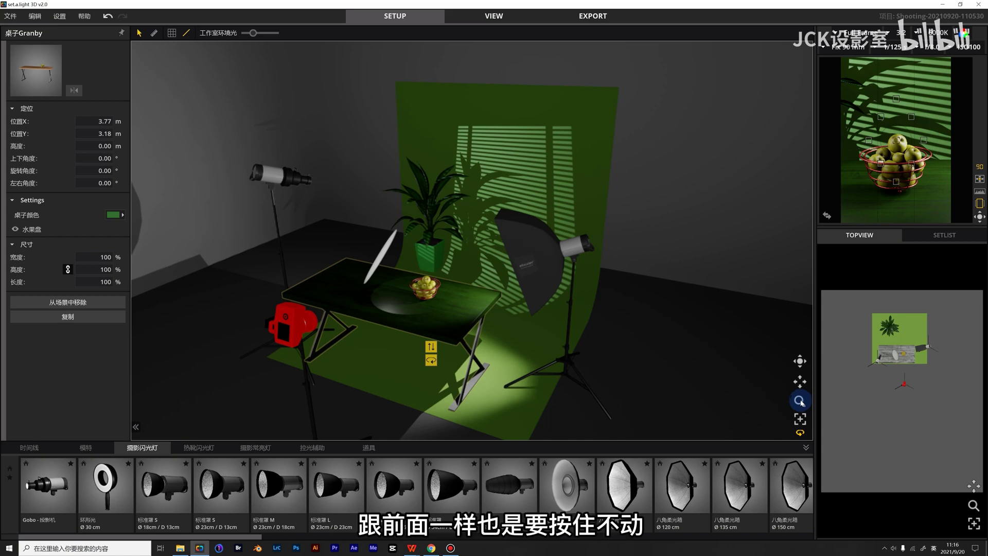
drag(800, 401, 142, 348)
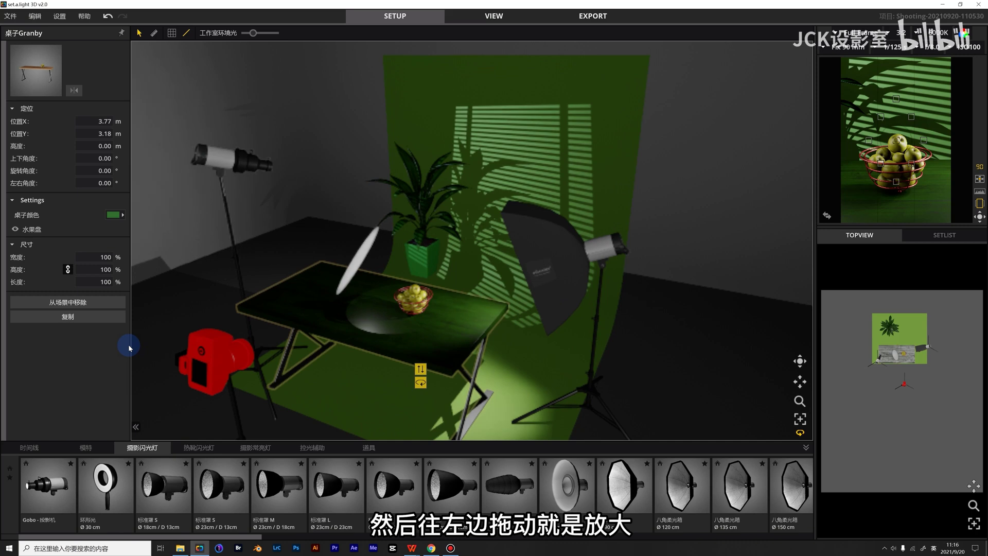
drag(129, 348, 987, 375)
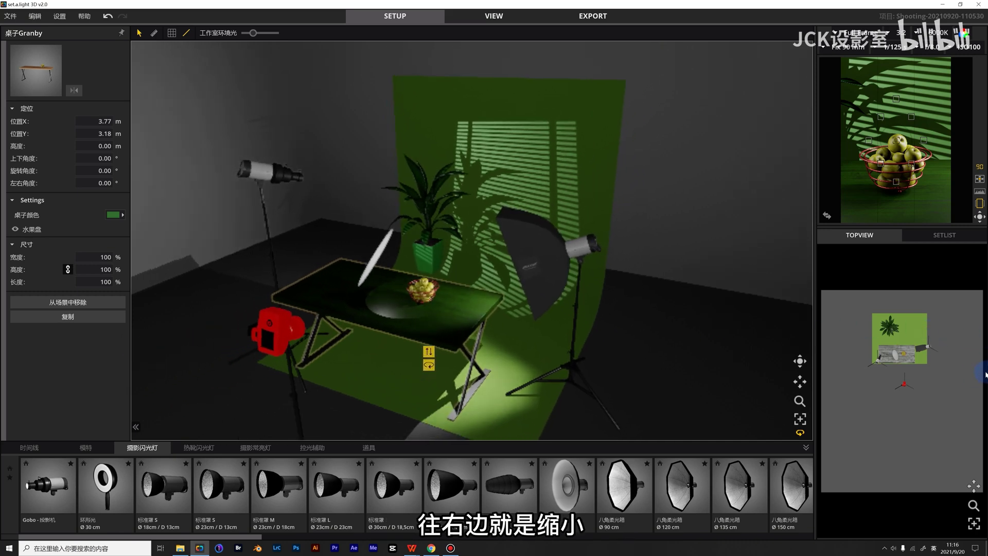
drag(800, 400, 978, 412)
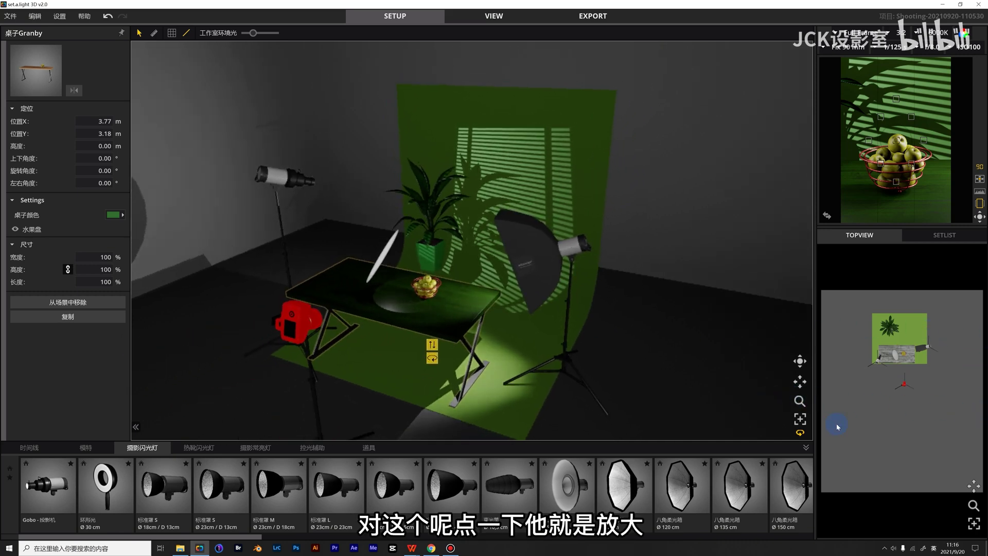
click(800, 420)
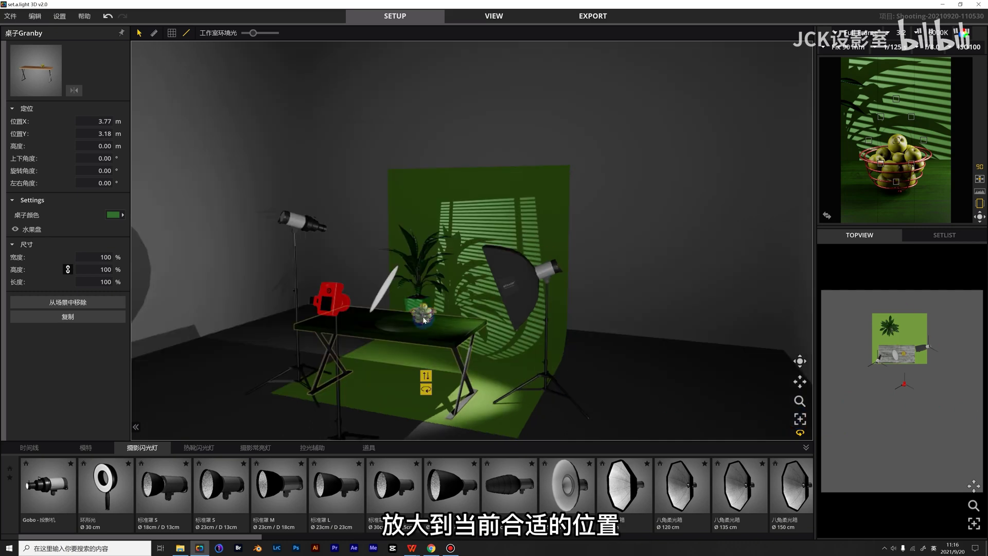
click(793, 374)
drag(798, 363, 892, 406)
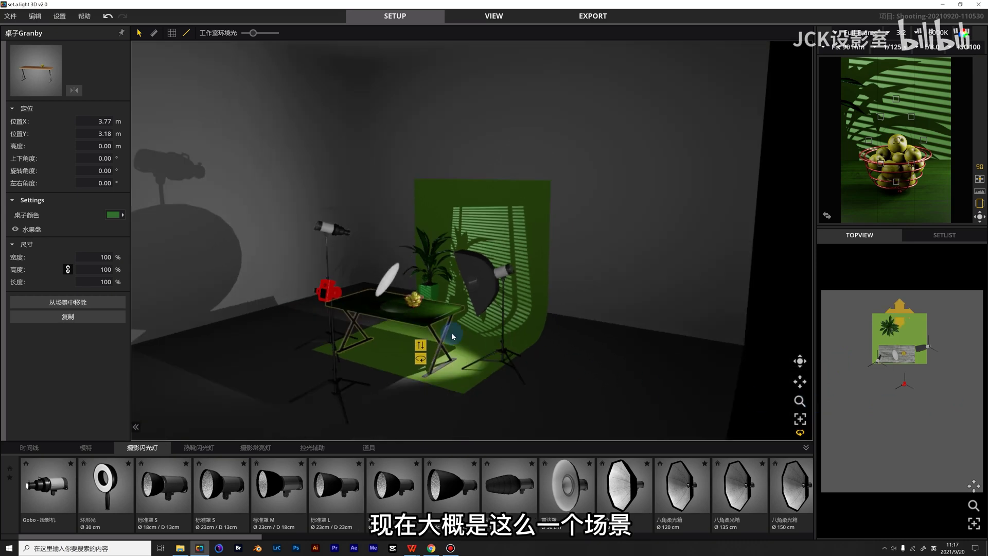
- Place the short-haired model in a houndstooth jacket to the right of the table set and browse her style options
click(86, 451)
click(105, 500)
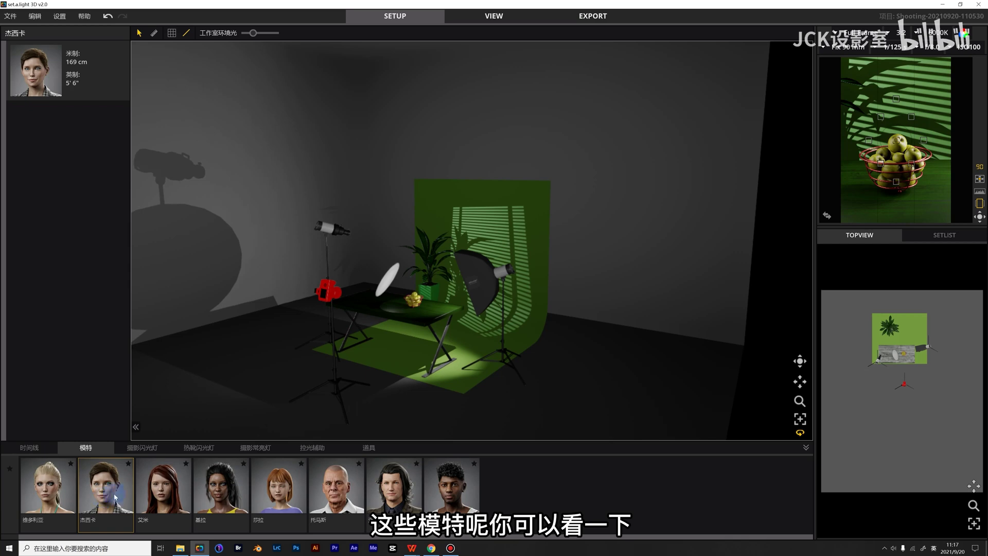
drag(114, 499, 628, 399)
click(639, 258)
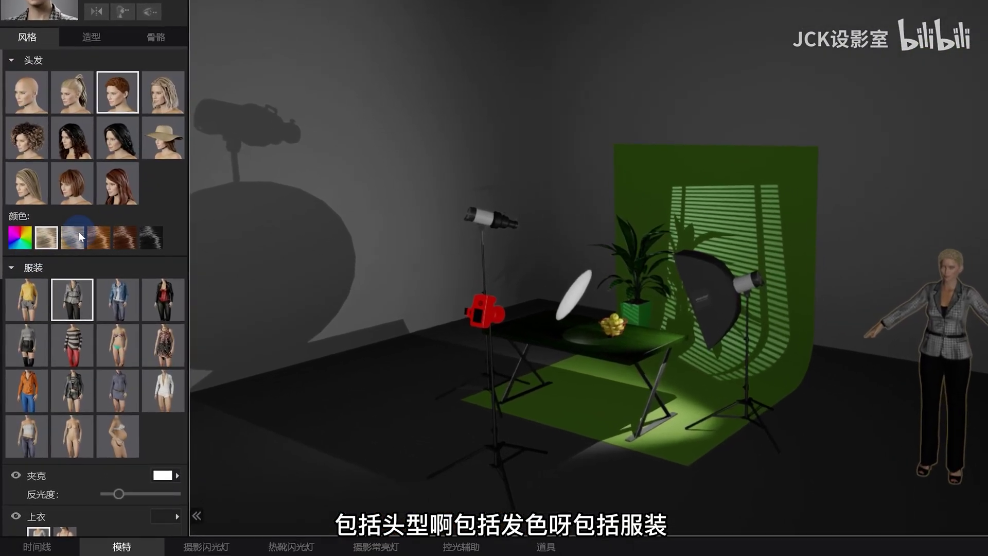
scroll(86, 305, down, 8)
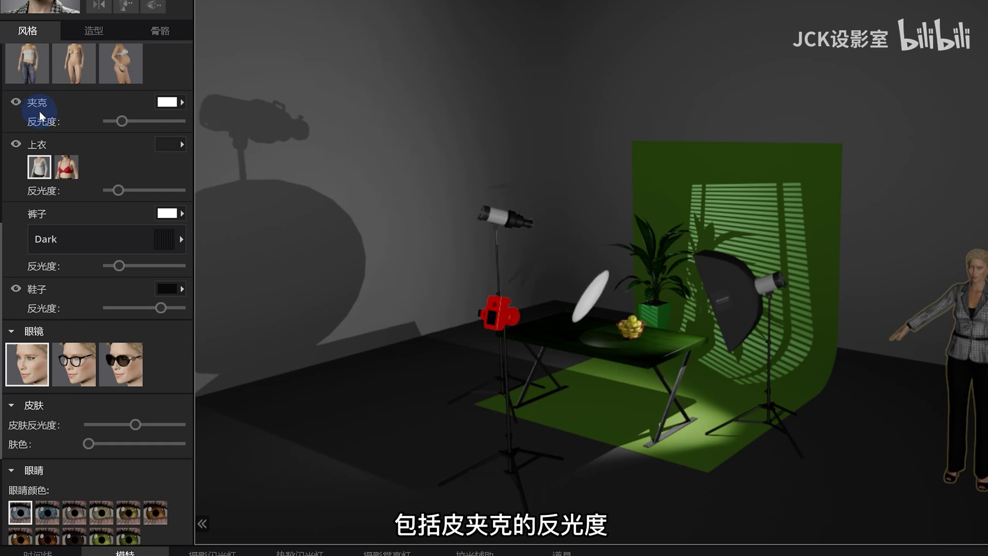
scroll(67, 258, down, 4)
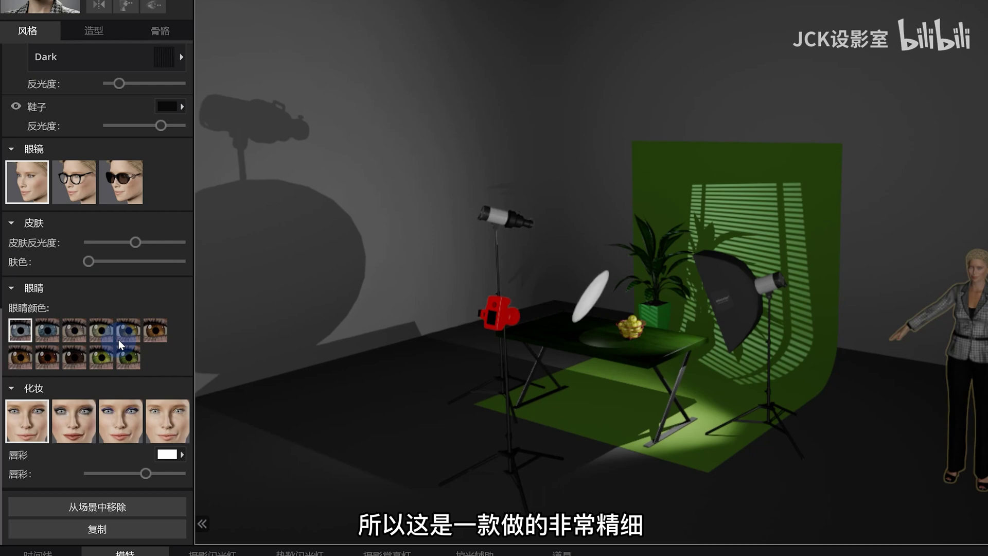
click(202, 553)
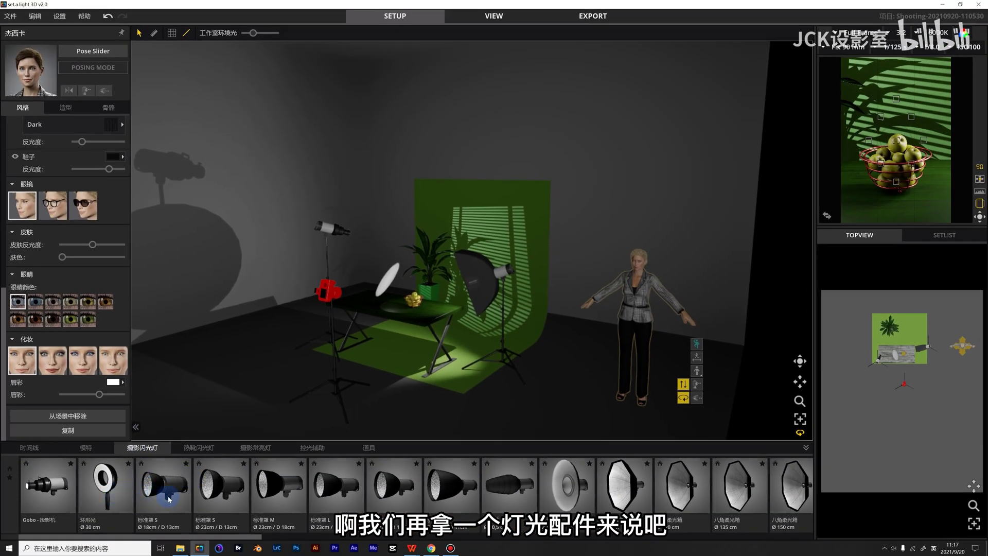
- Add a standard reflector S 23 cm flash and position it beside the model
drag(227, 493, 673, 426)
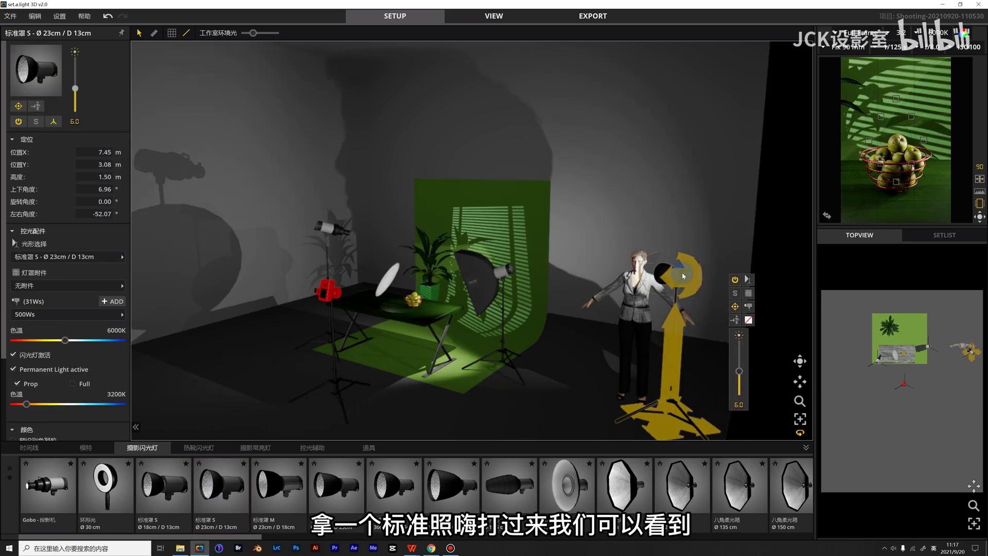
drag(687, 276, 647, 280)
click(628, 286)
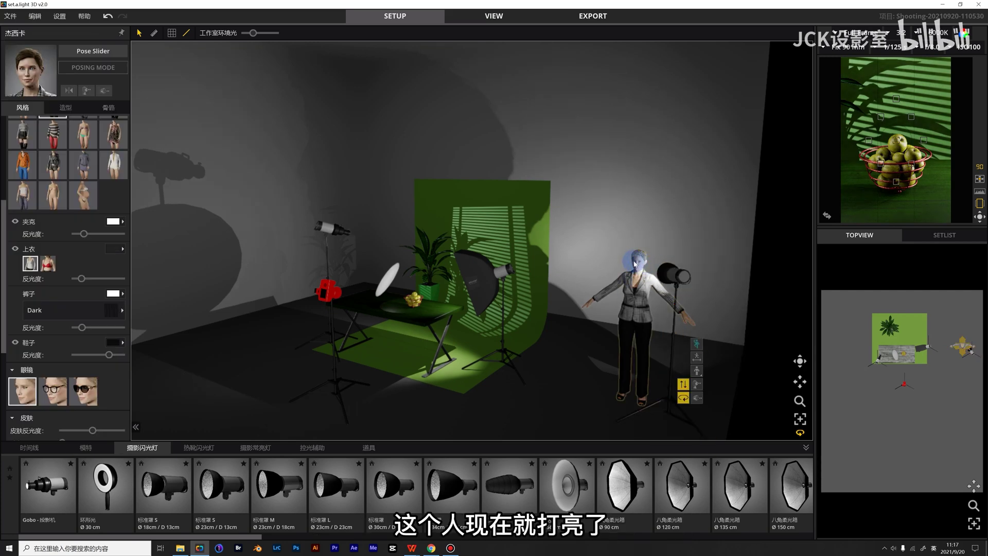
click(683, 276)
click(639, 269)
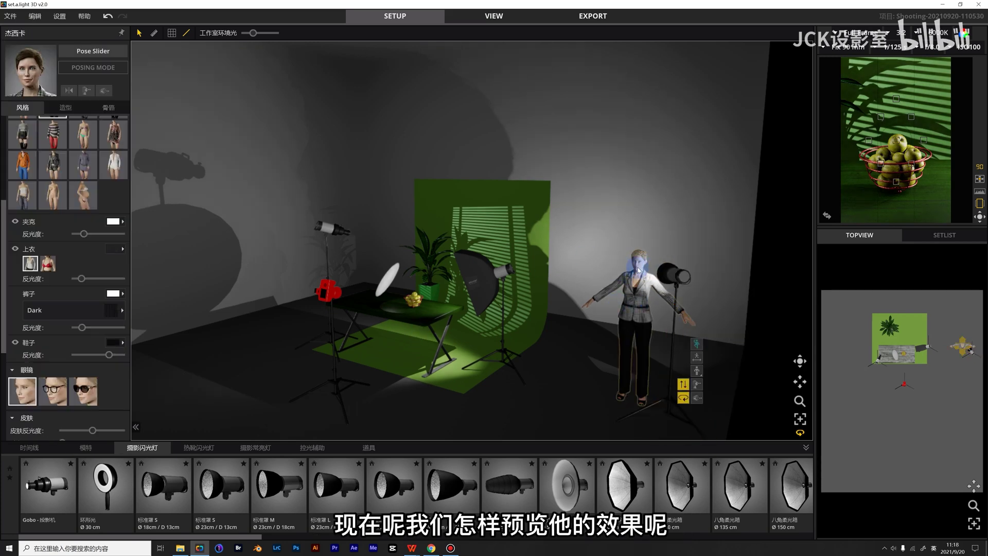
click(325, 297)
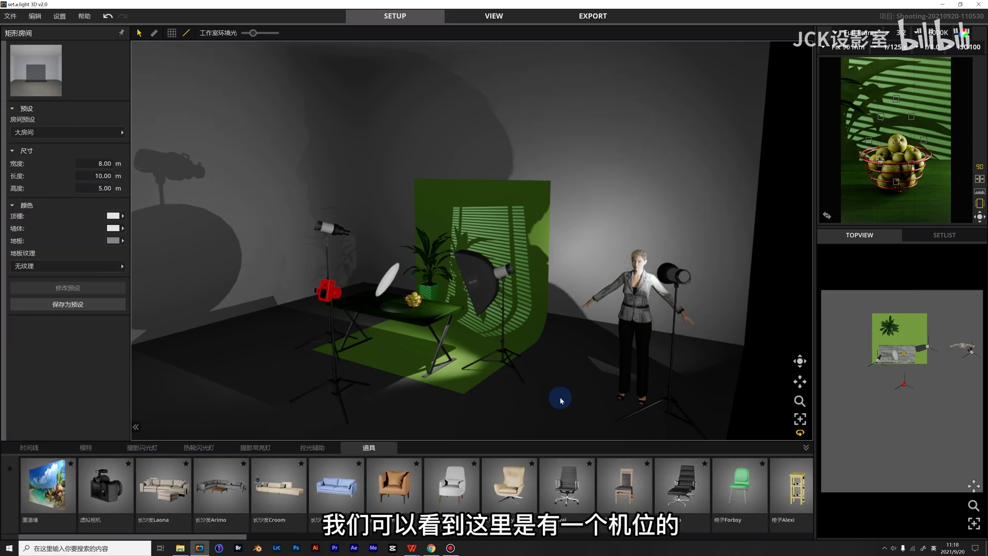
- Raise the camera to 1.60 m and move it in front of the model
click(331, 292)
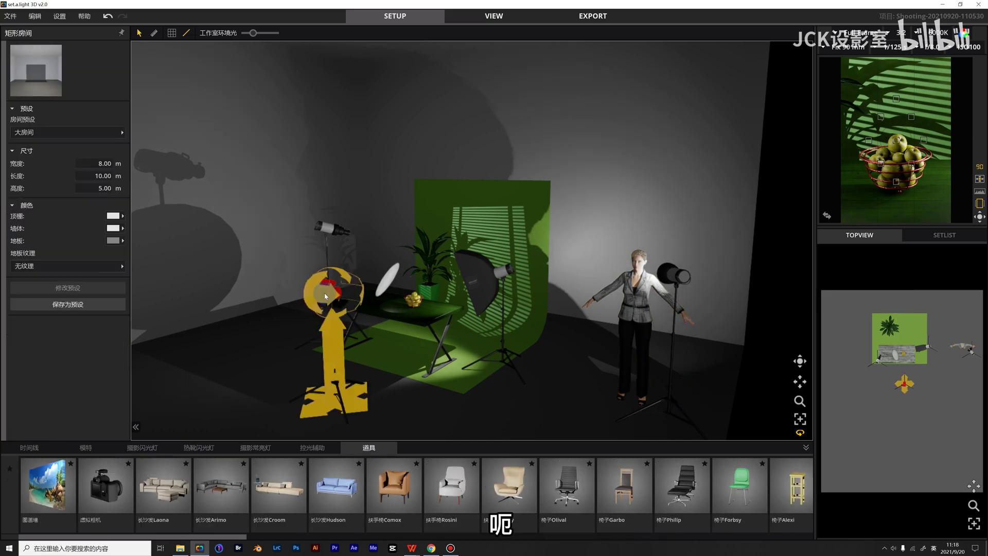
drag(332, 393, 607, 404)
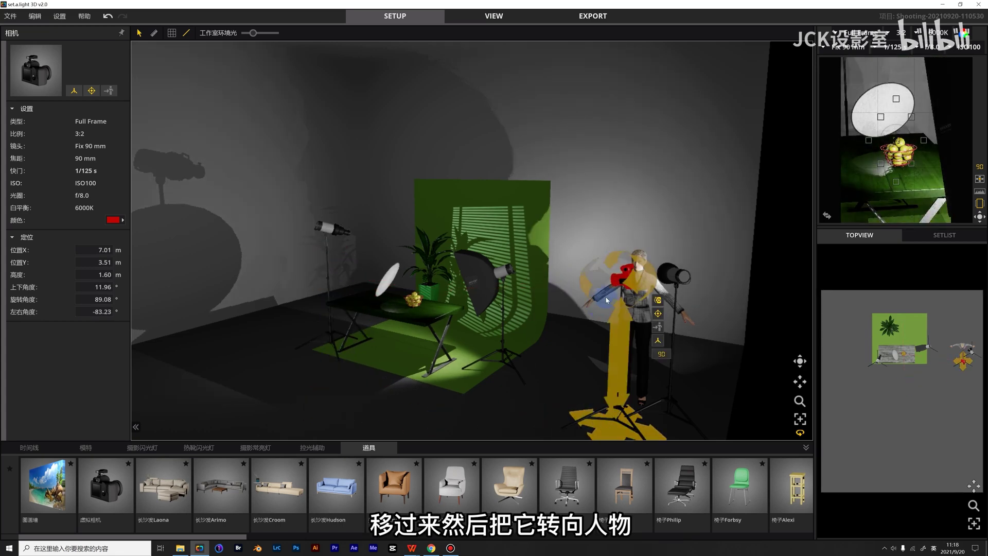
drag(642, 277, 137, 249)
- Fit the model's light with a honeycomb grid No. 3 30° and aim it at her face
click(677, 276)
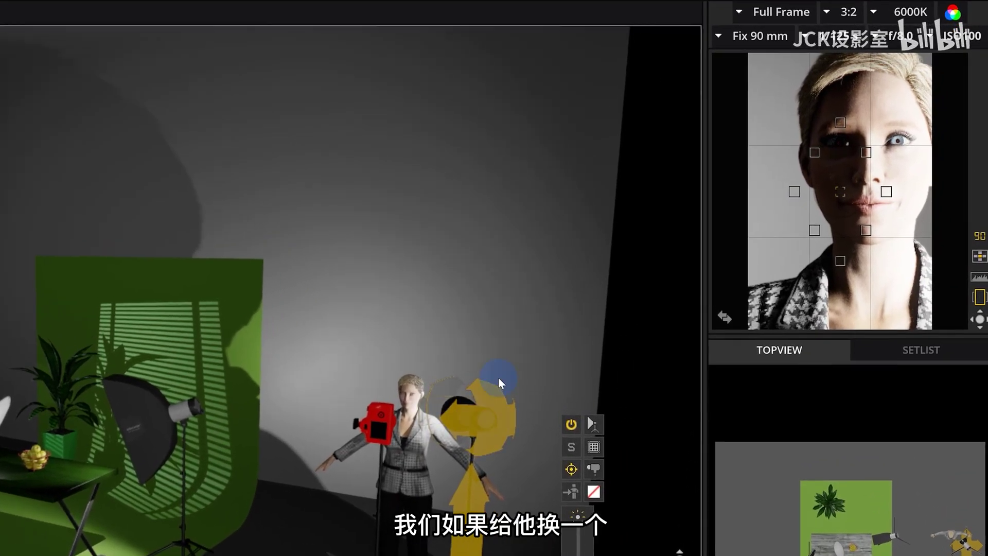
click(592, 468)
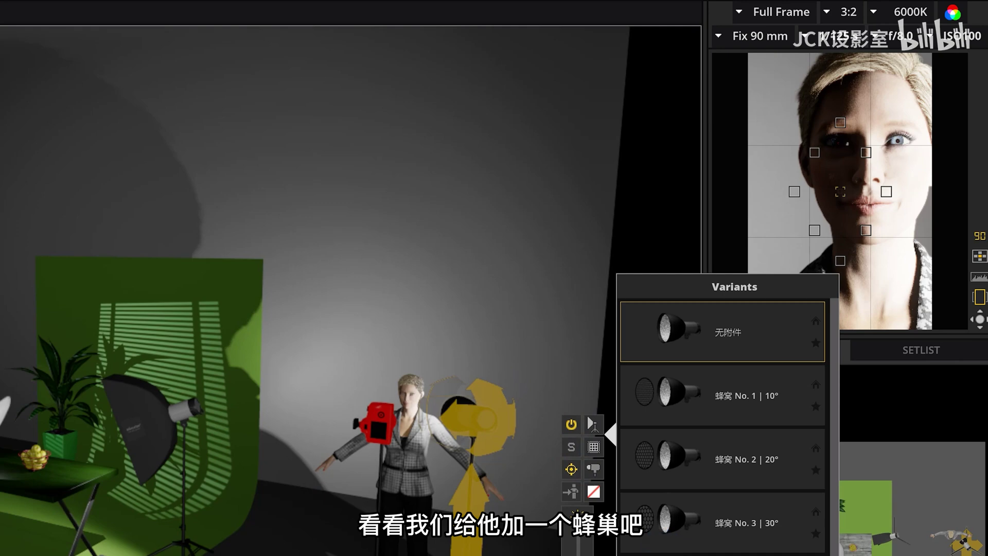
click(661, 526)
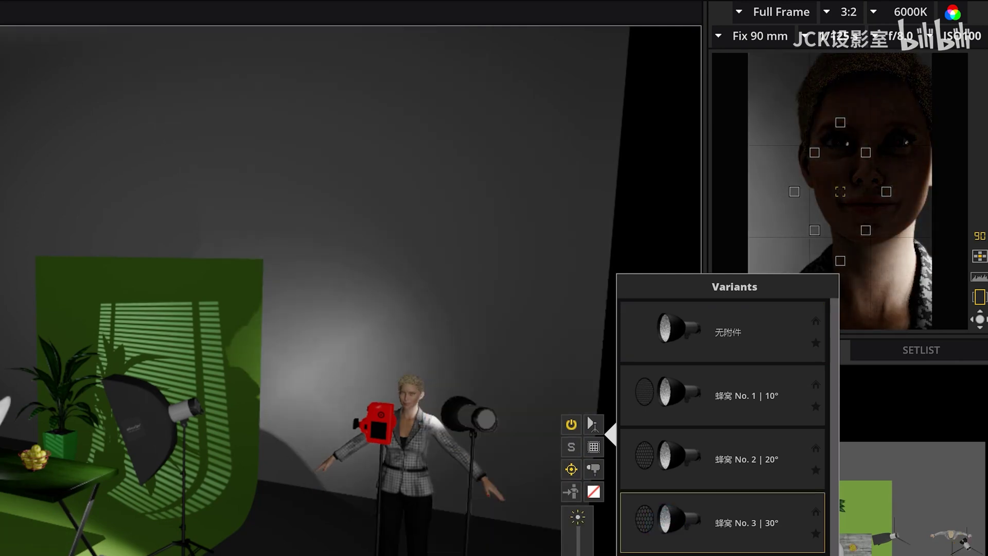
mouse_move(484, 422)
mouse_down()
mouse_move(524, 498)
mouse_move(597, 499)
mouse_move(617, 533)
mouse_move(474, 476)
mouse_move(486, 405)
mouse_move(496, 400)
mouse_move(482, 424)
mouse_up()
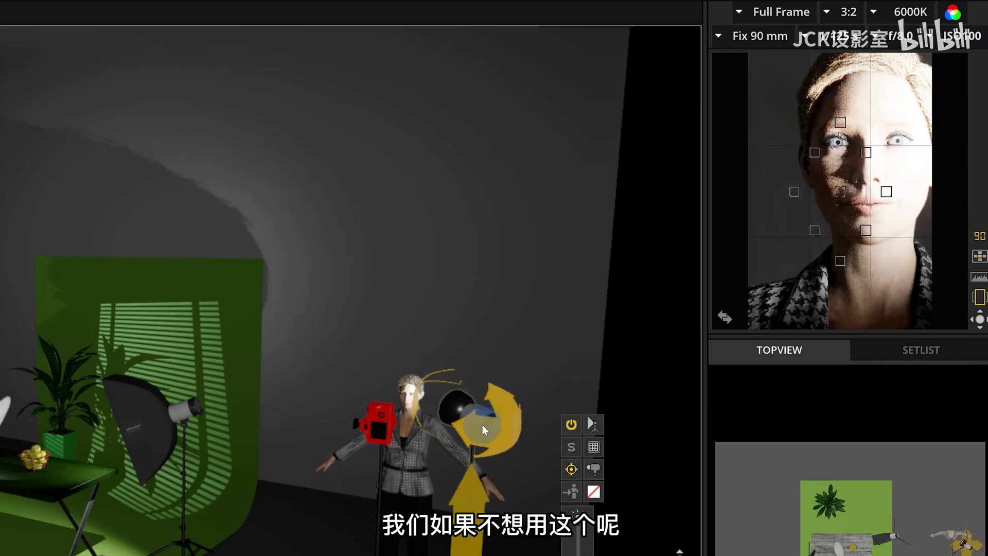
- Swap the light to the Ø90 cm octagonal softbox, placed to the model's right
click(589, 424)
scroll(723, 288, down, 3)
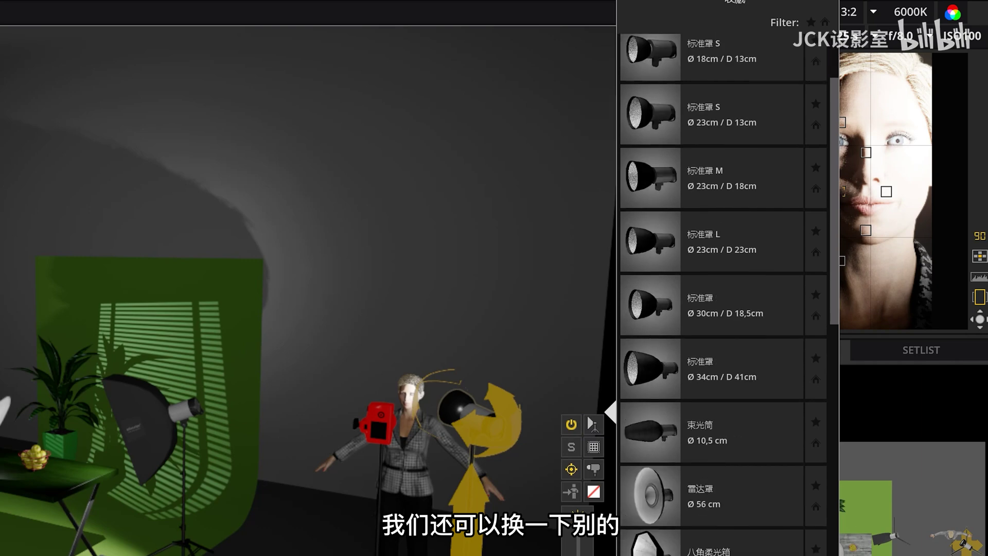
click(652, 550)
click(436, 397)
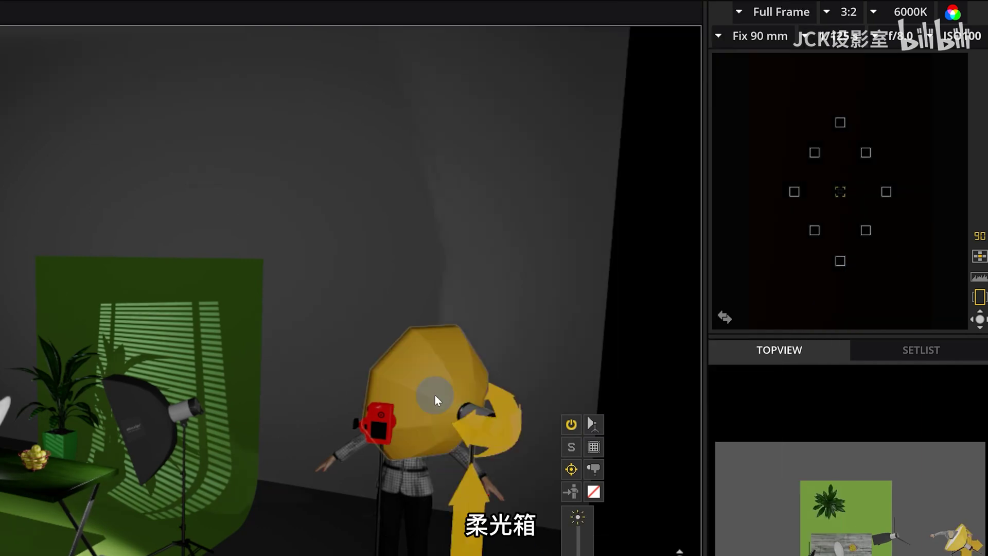
drag(434, 394, 141, 298)
drag(484, 438, 565, 437)
- Recentre the camera on the model and raise the softbox power to 9.2
click(381, 425)
drag(380, 431, 293, 427)
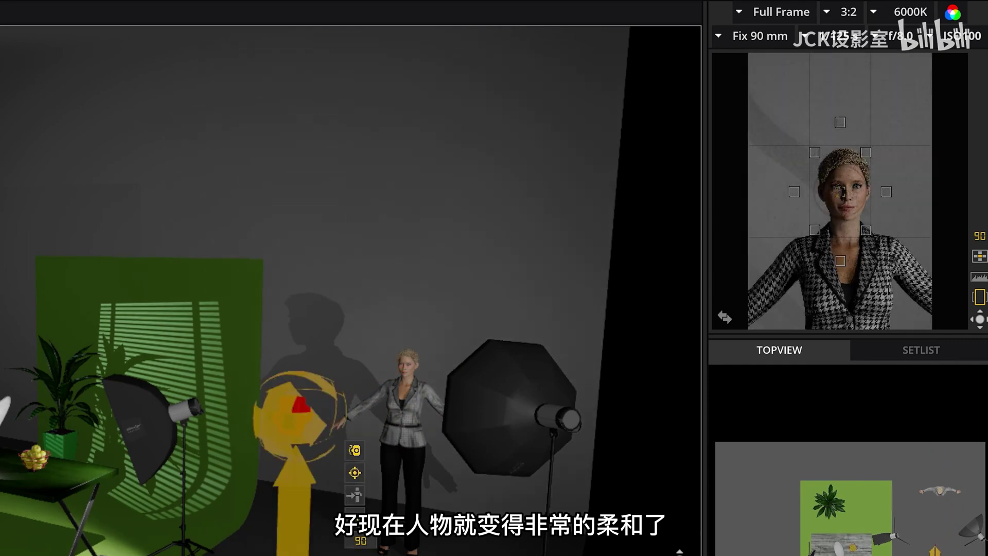
click(493, 435)
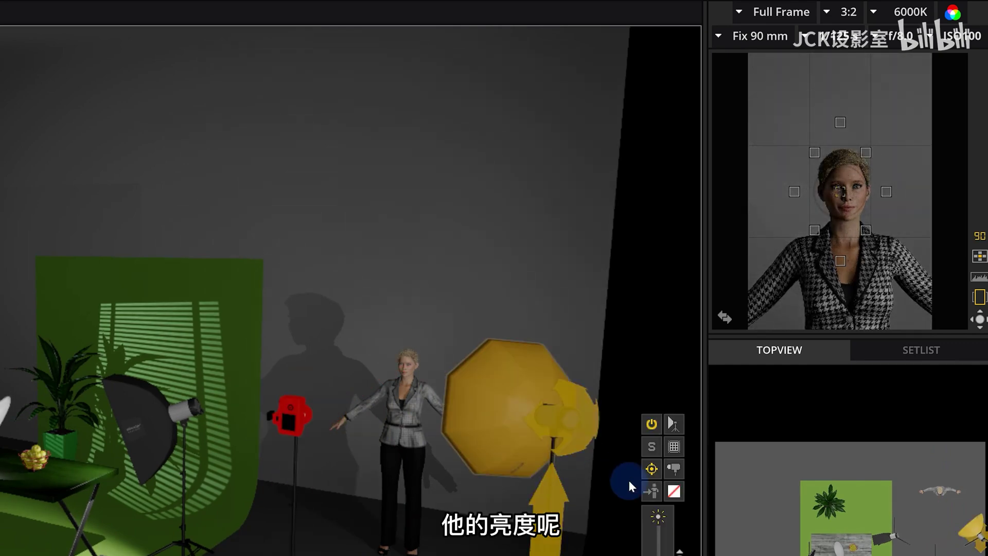
drag(657, 555, 653, 507)
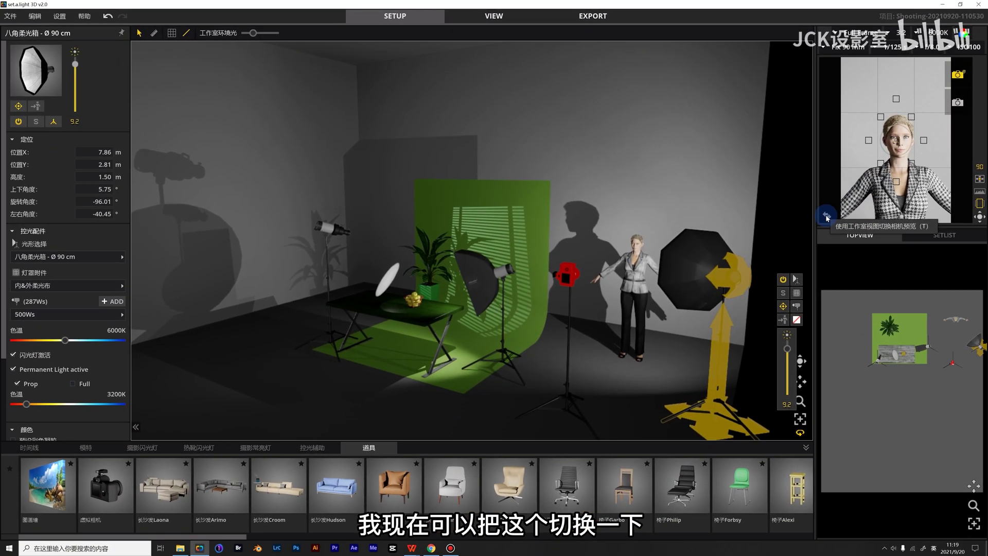
- Preview the camera's view, then return to the studio view
click(826, 216)
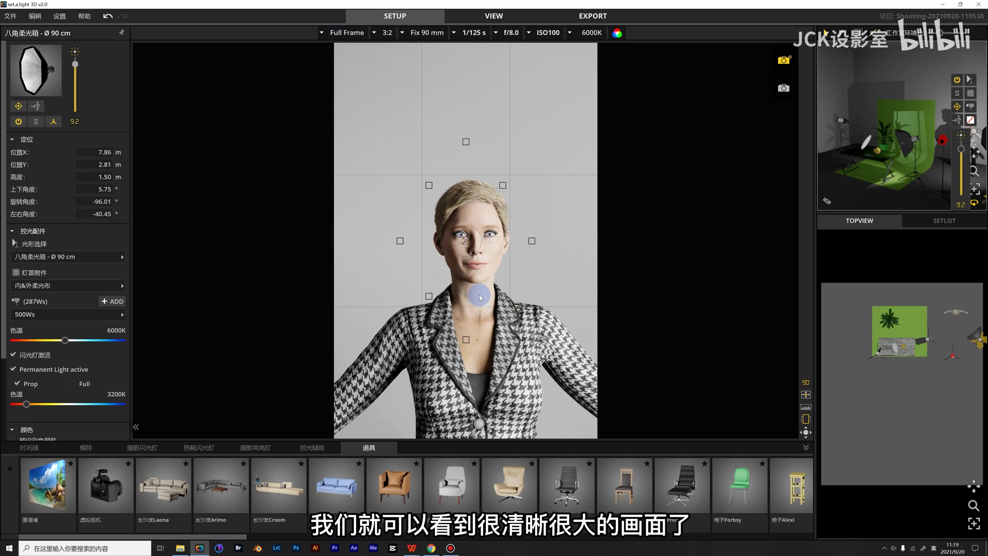
click(827, 201)
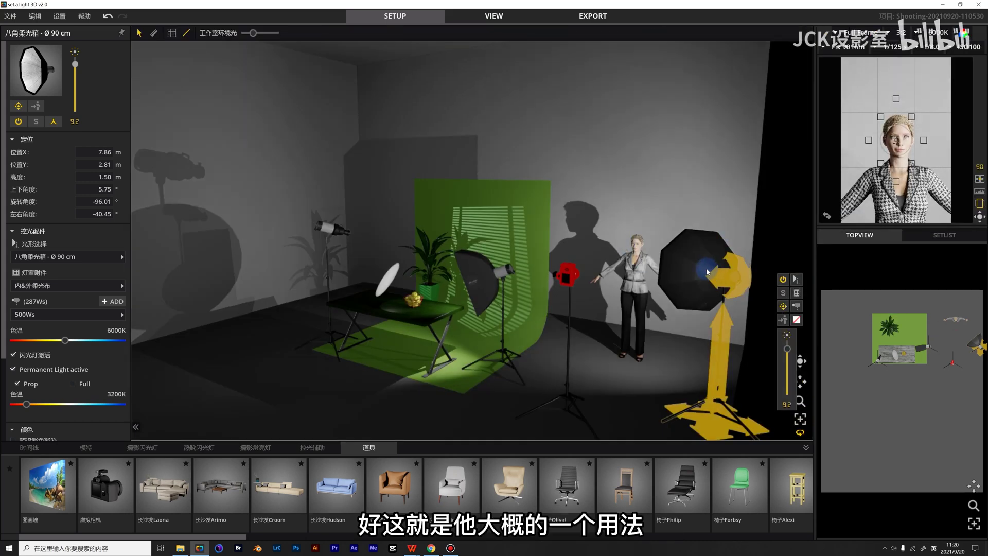
click(796, 278)
- Place another standard S flash next to the model and clear the selection
click(366, 394)
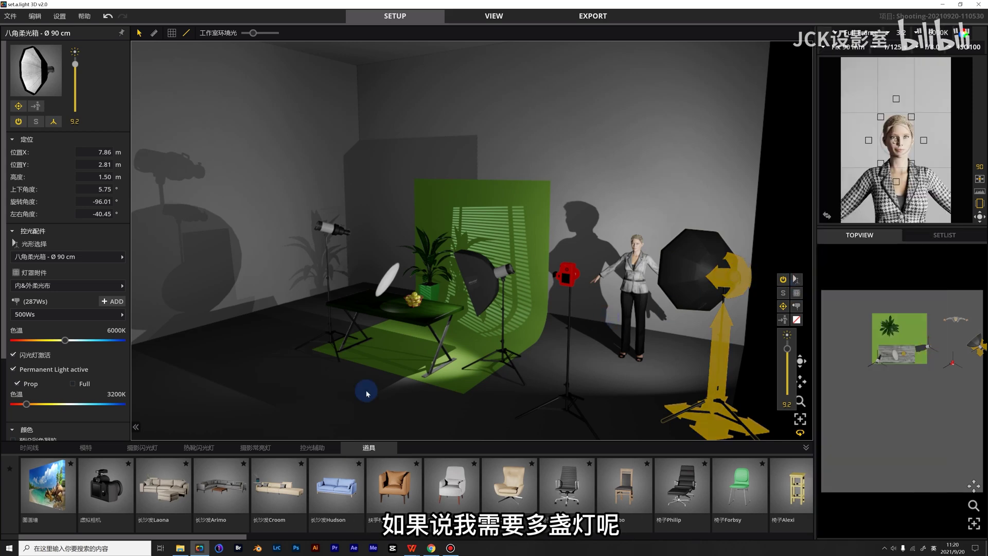
click(142, 447)
drag(179, 495, 583, 366)
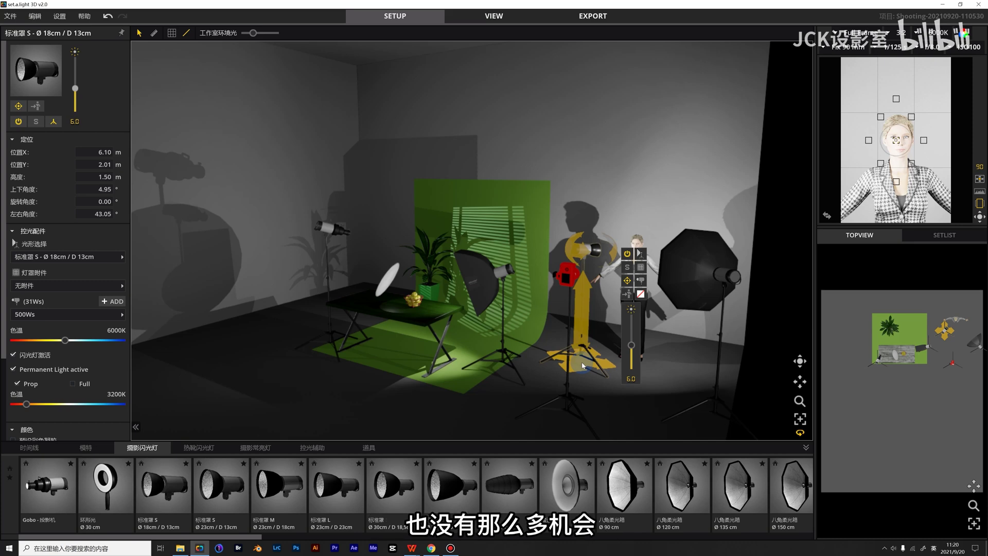
click(515, 428)
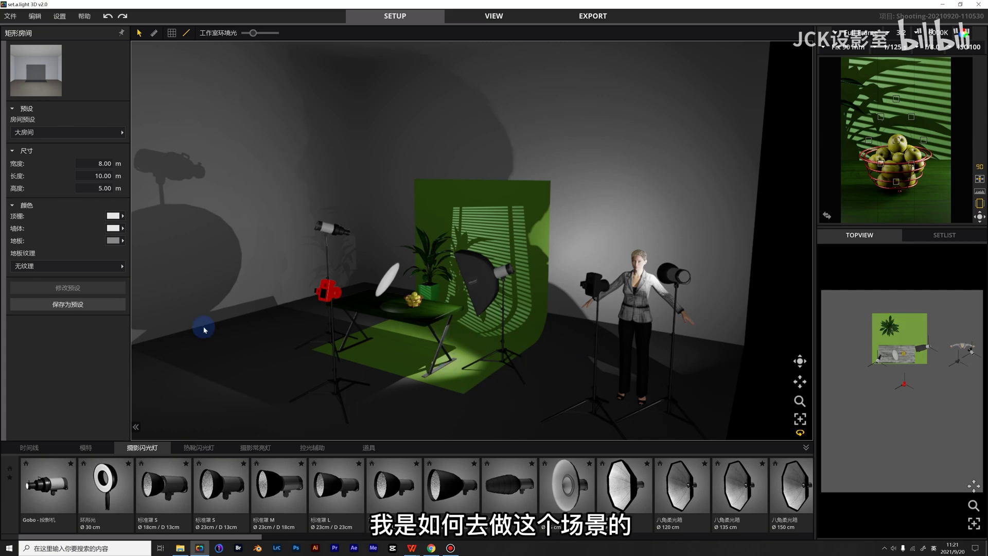
- Frame the set more closely and reset the table colour to white
mouse_move(799, 360)
mouse_down()
mouse_move(776, 360)
mouse_move(816, 357)
mouse_move(811, 366)
mouse_up()
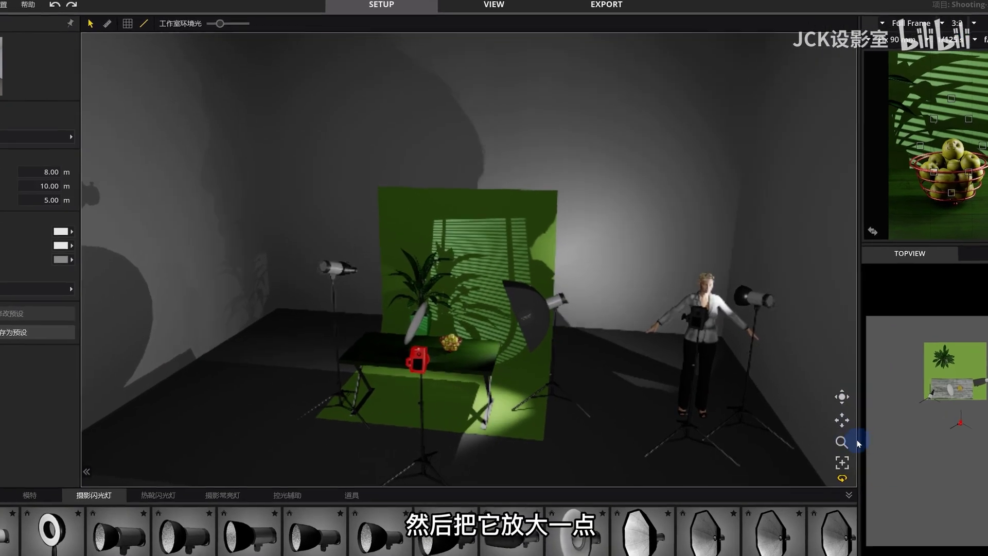
drag(843, 443, 834, 437)
drag(877, 478, 967, 479)
click(452, 409)
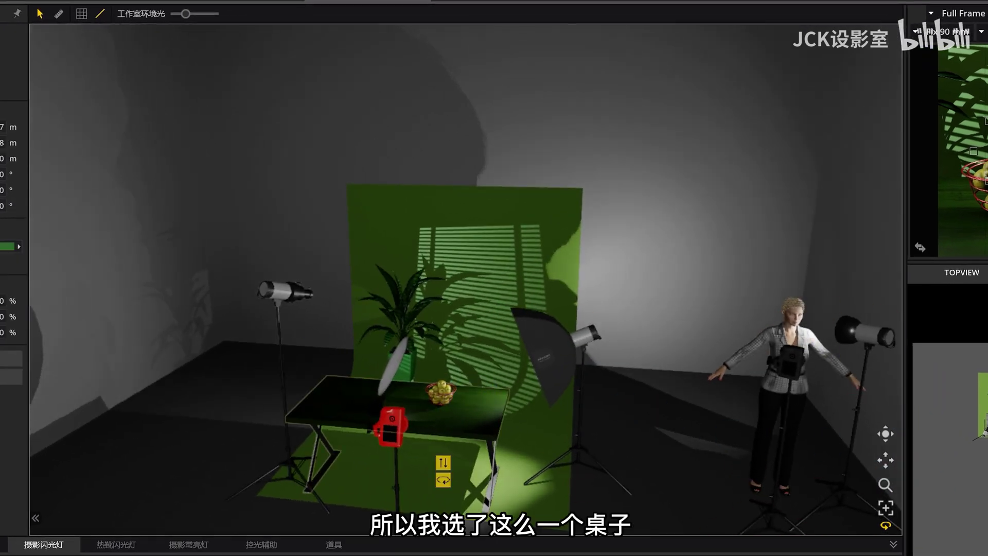
click(19, 249)
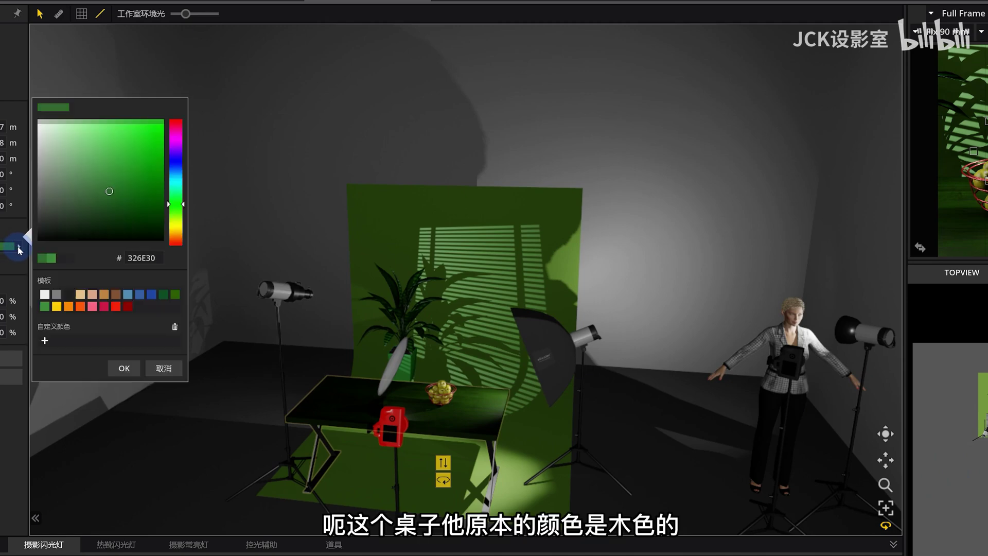
drag(49, 163, 19, 106)
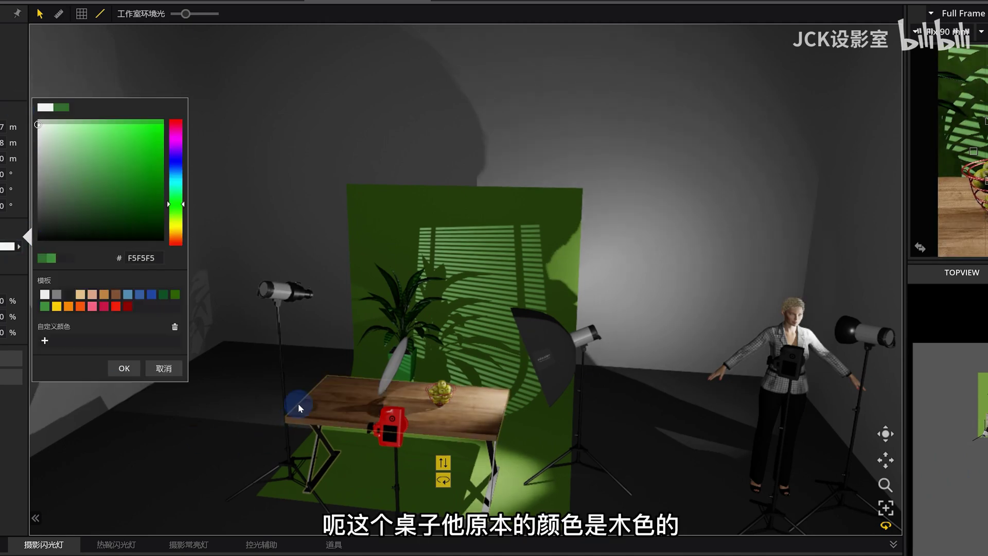
click(311, 396)
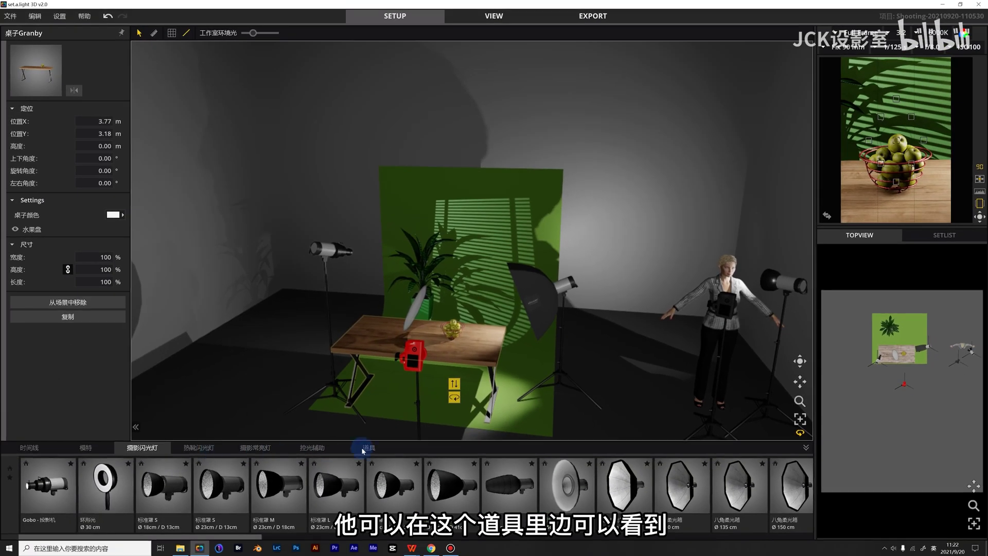
- Add a desk prop from the props library and toggle the table's fruit bowl
click(368, 447)
scroll(354, 489, right, 8)
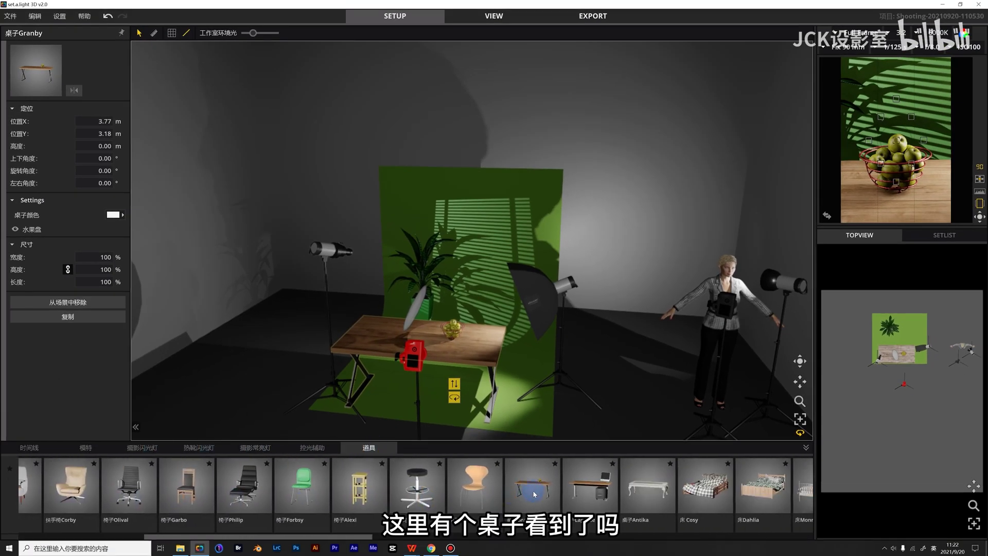
drag(505, 469, 450, 334)
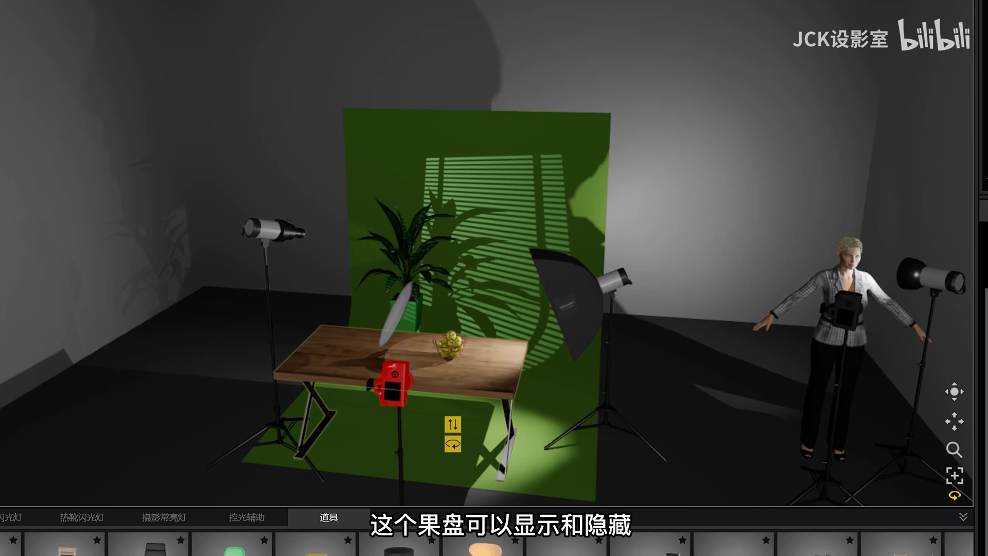
click(16, 230)
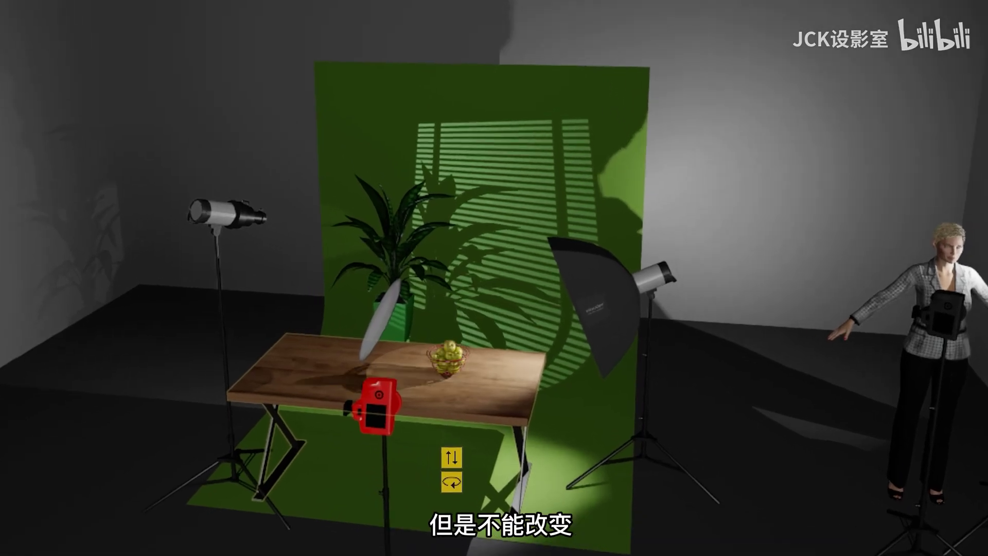
- Tint the table green (40913D) to match the backdrop
click(371, 398)
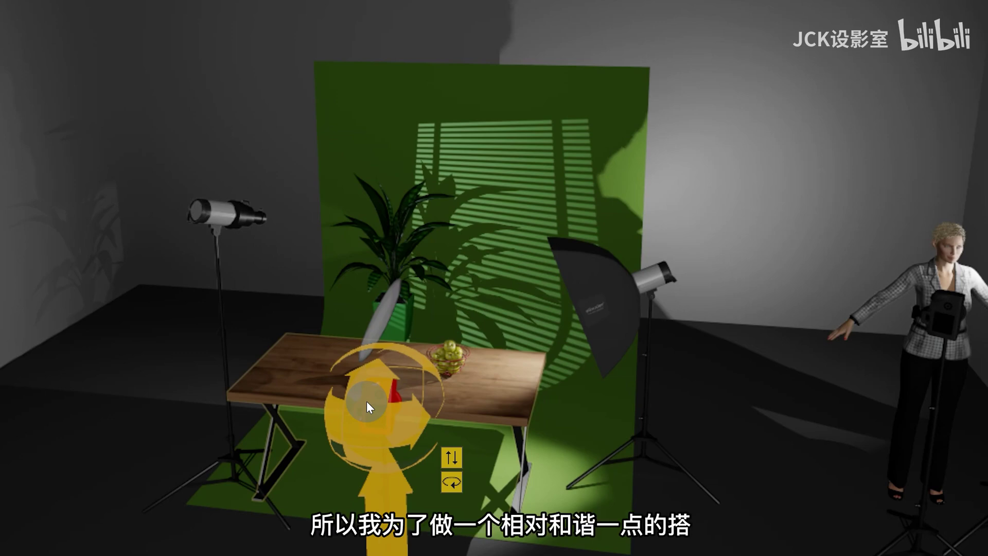
click(79, 371)
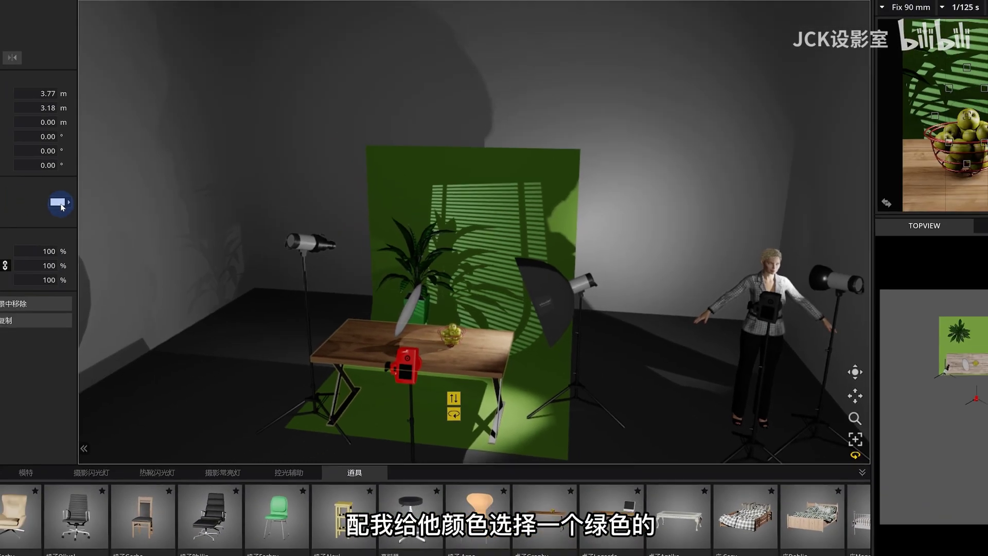
click(59, 203)
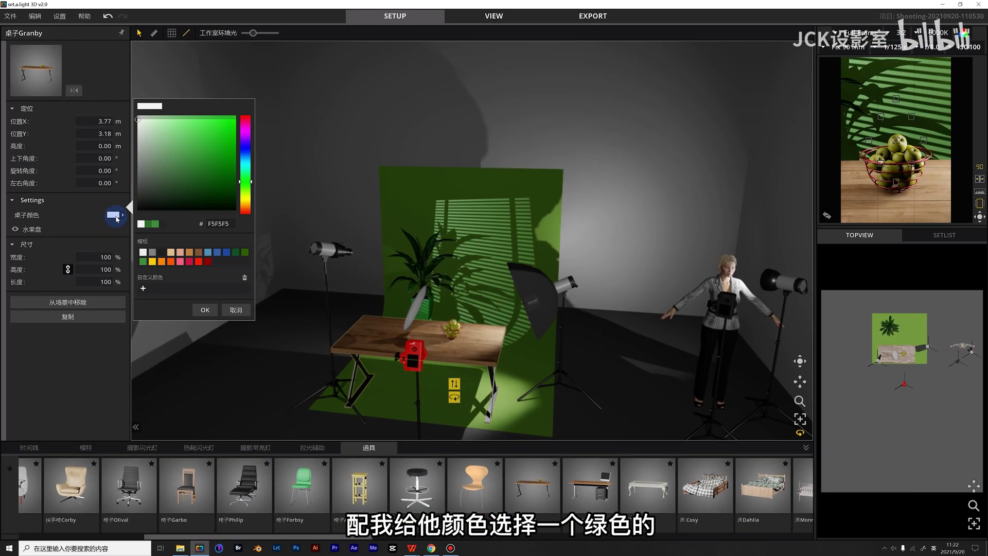
click(143, 261)
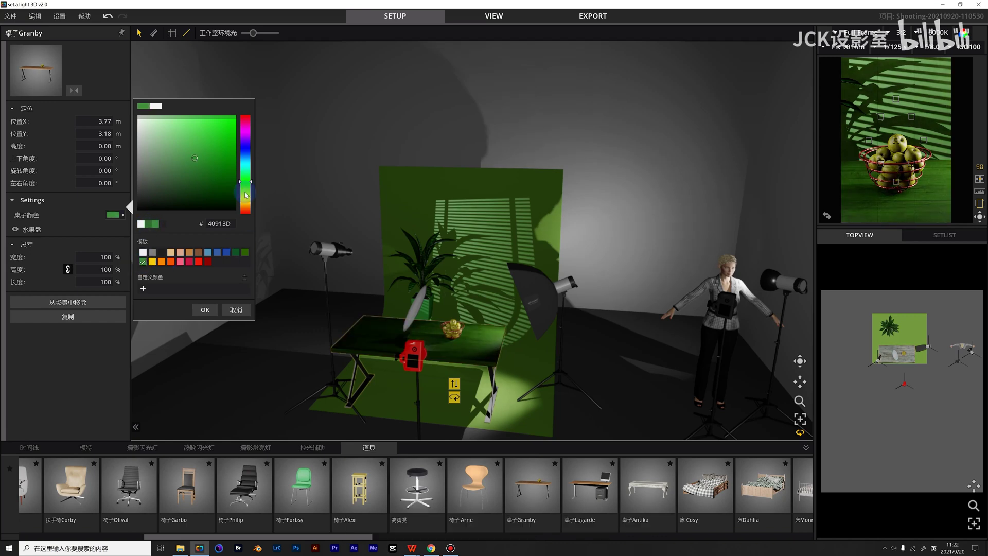
click(227, 323)
click(206, 347)
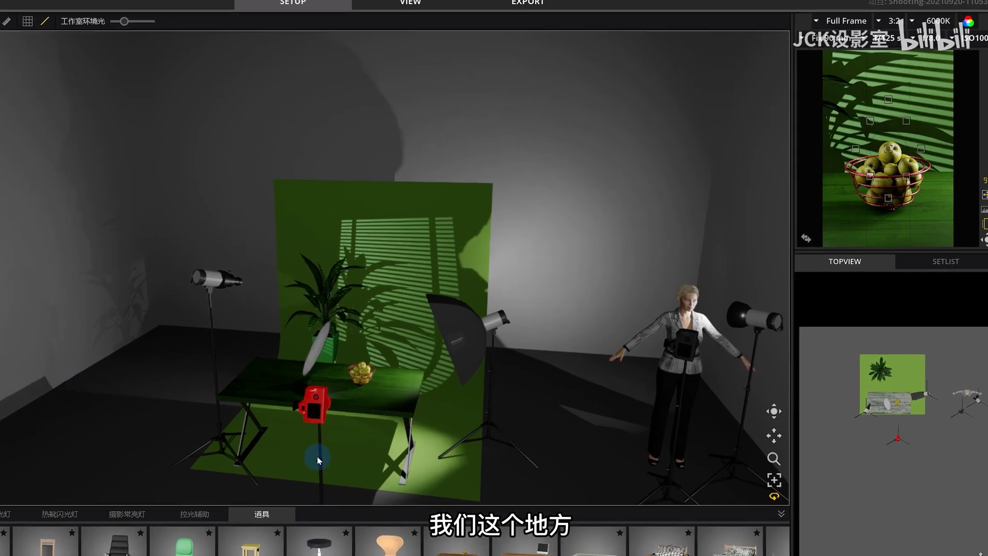
click(412, 363)
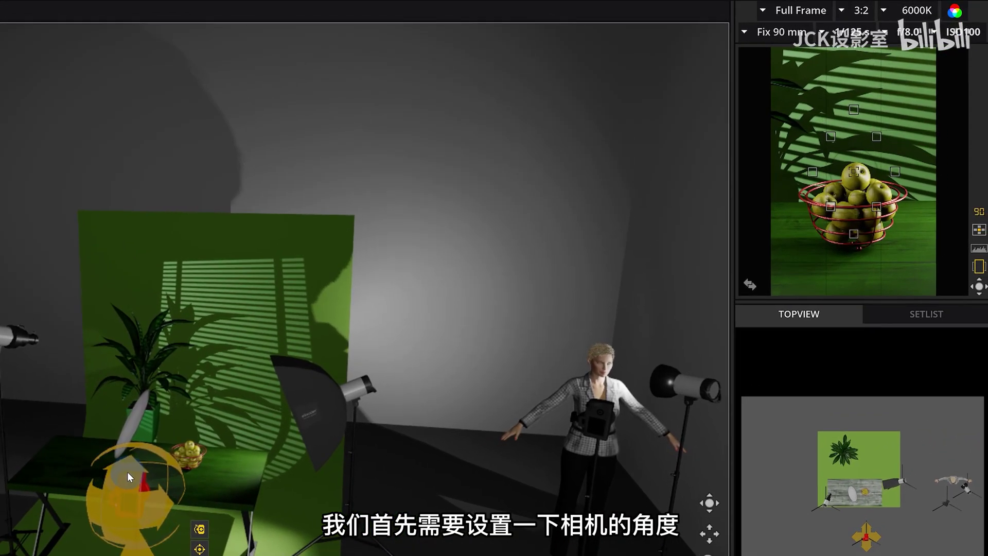
- Reframe the camera on the fruit basket, keep the 90 mm lens, and center focus on the fruit
drag(179, 448, 181, 435)
drag(131, 457, 126, 480)
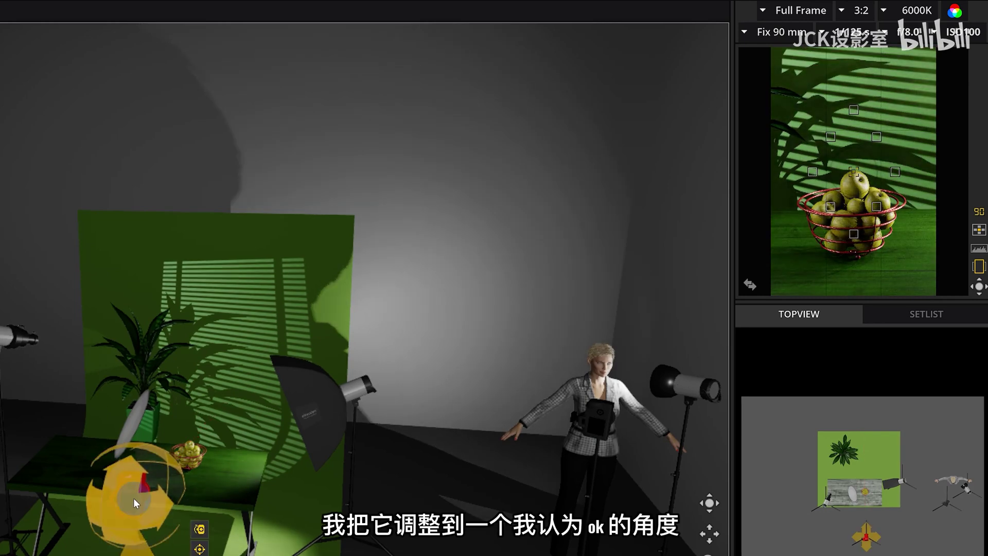
click(795, 35)
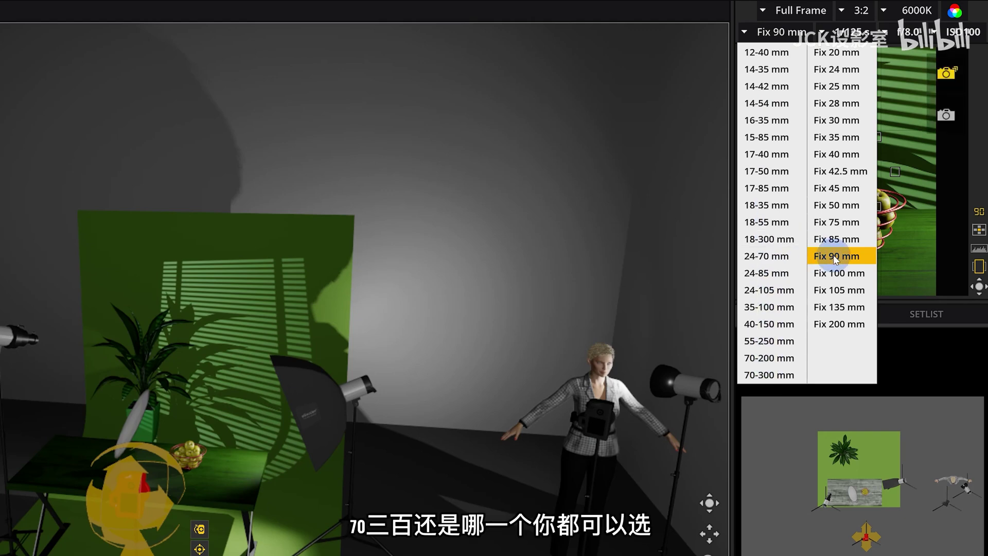
click(921, 232)
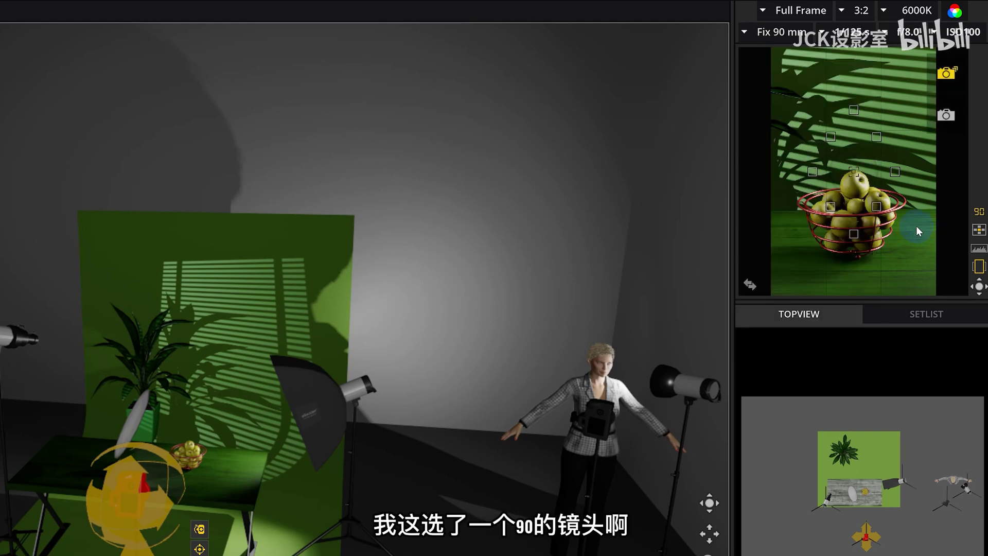
click(856, 173)
drag(857, 174, 855, 194)
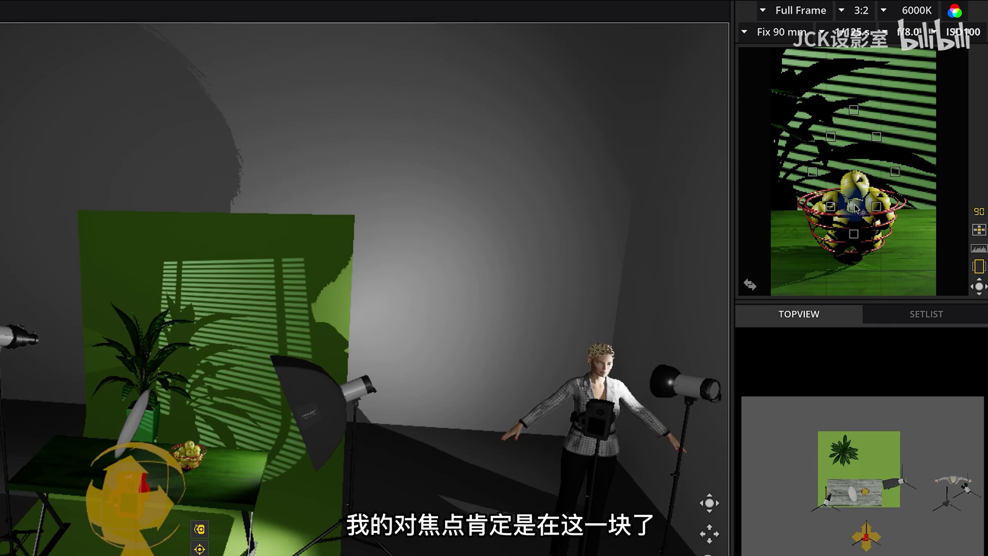
- Try f/0.95, return to f/8.0, and keep 1/125 s shutter and the Full Frame sensor
click(909, 36)
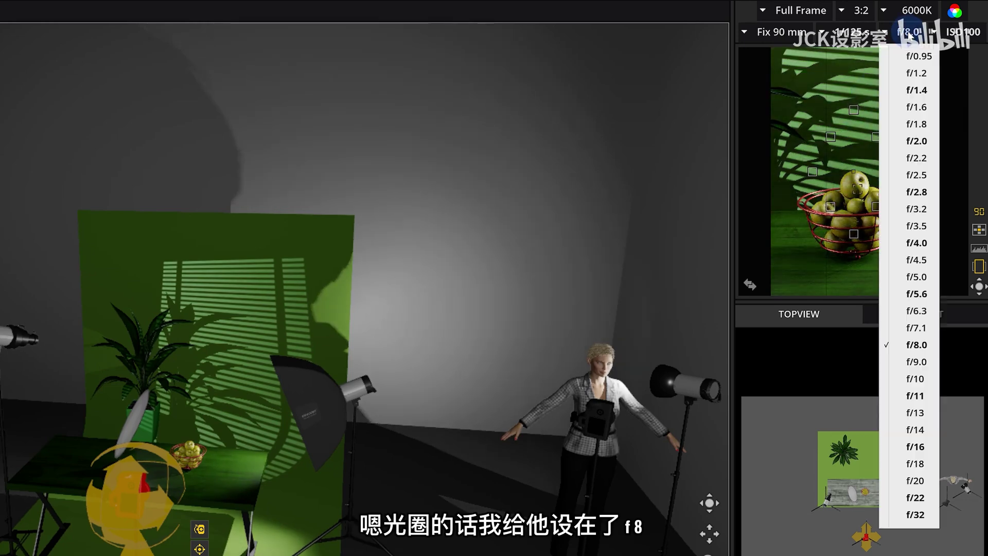
click(915, 60)
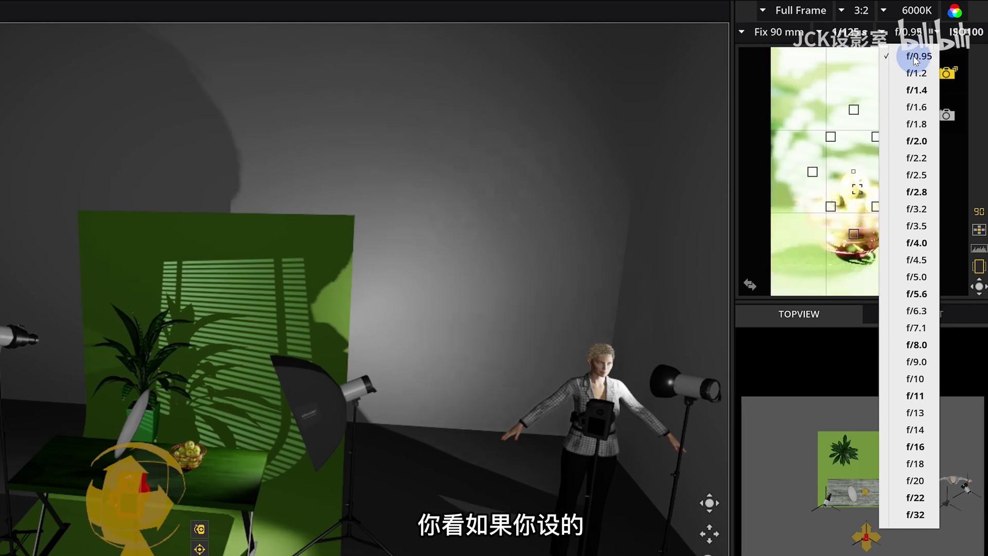
click(842, 81)
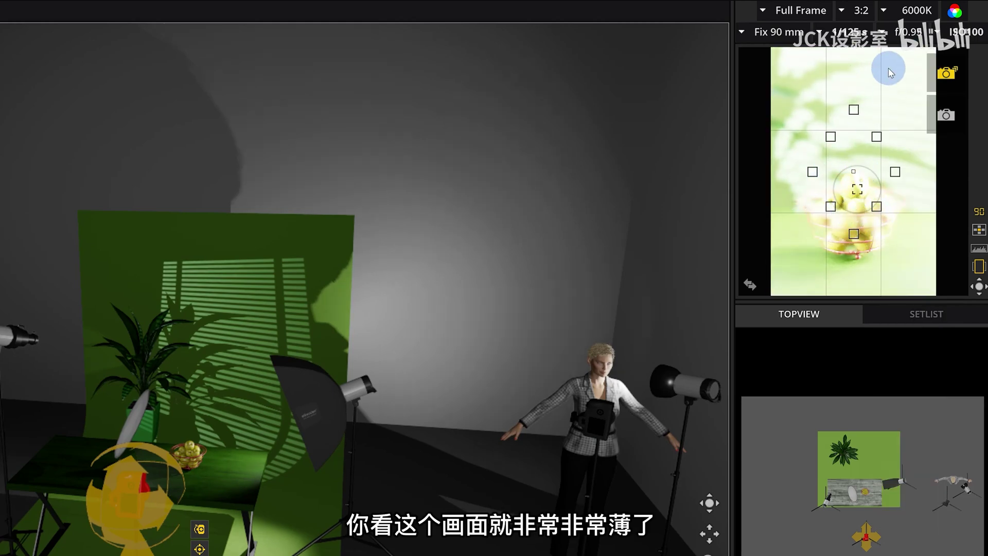
click(909, 32)
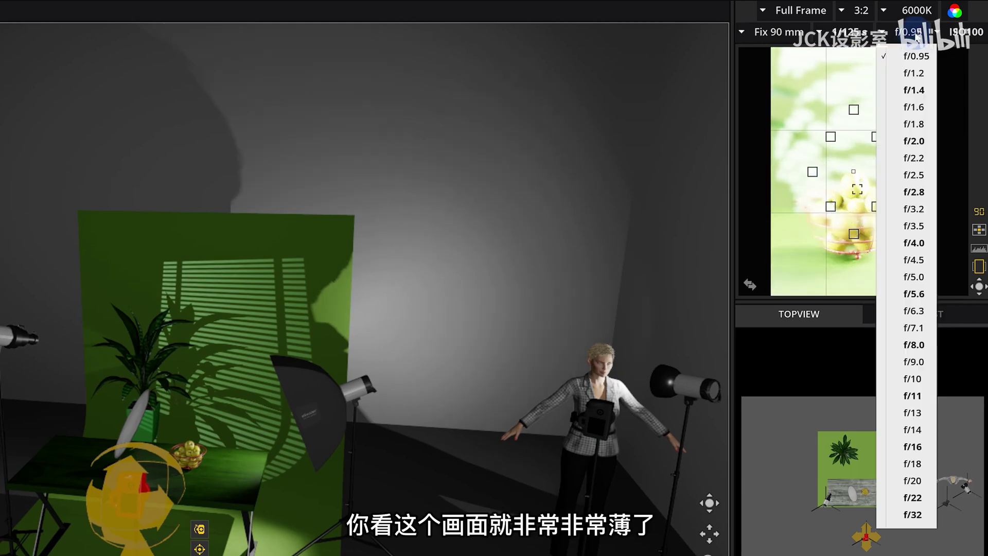
click(914, 345)
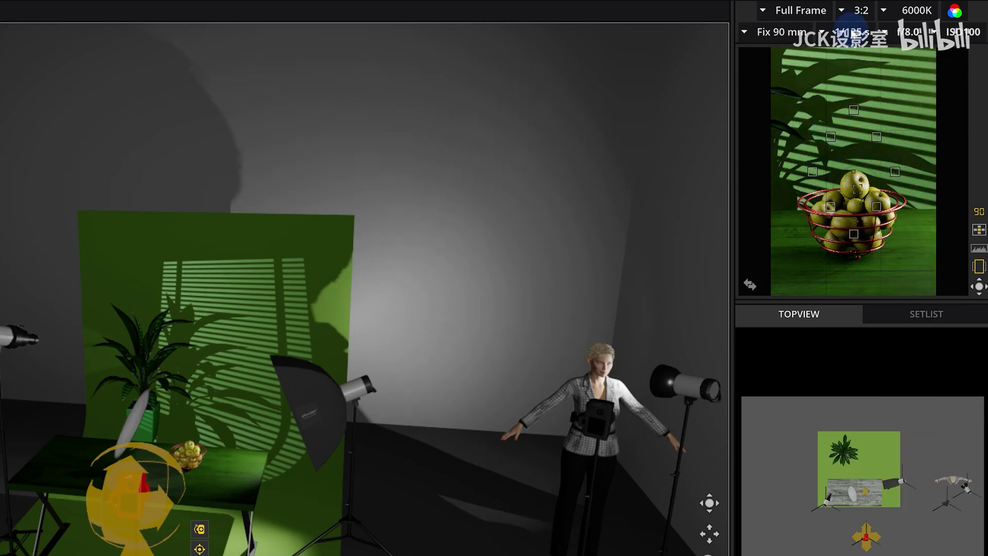
click(852, 32)
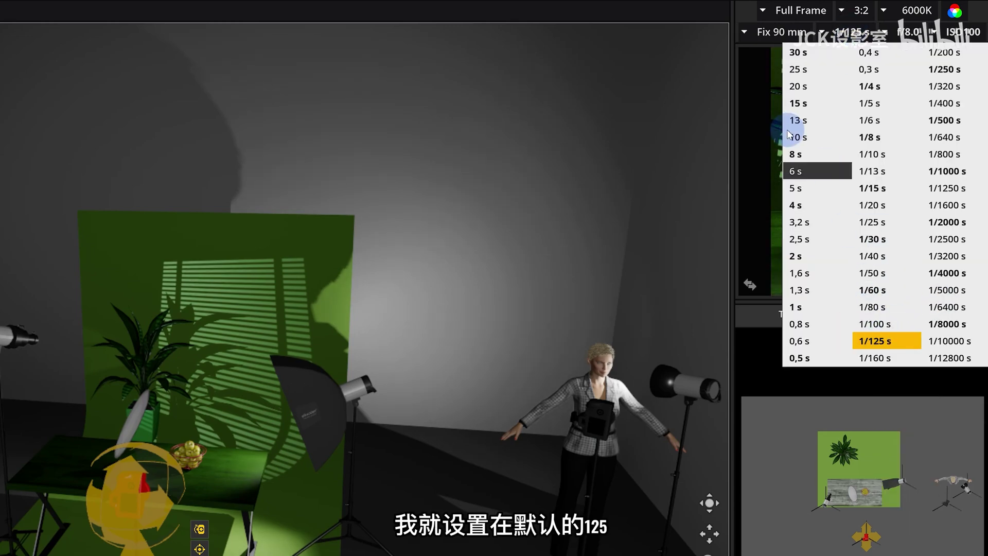
click(765, 125)
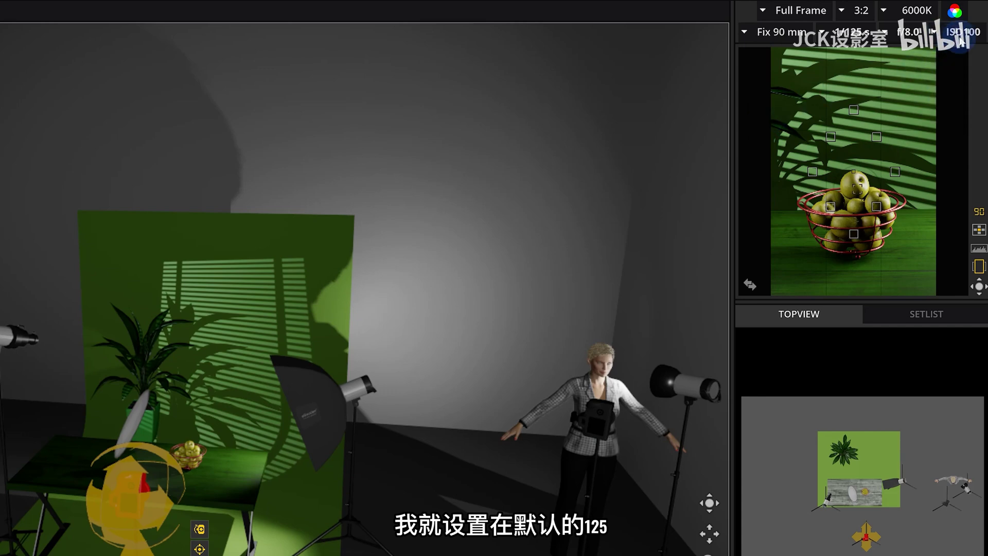
click(918, 11)
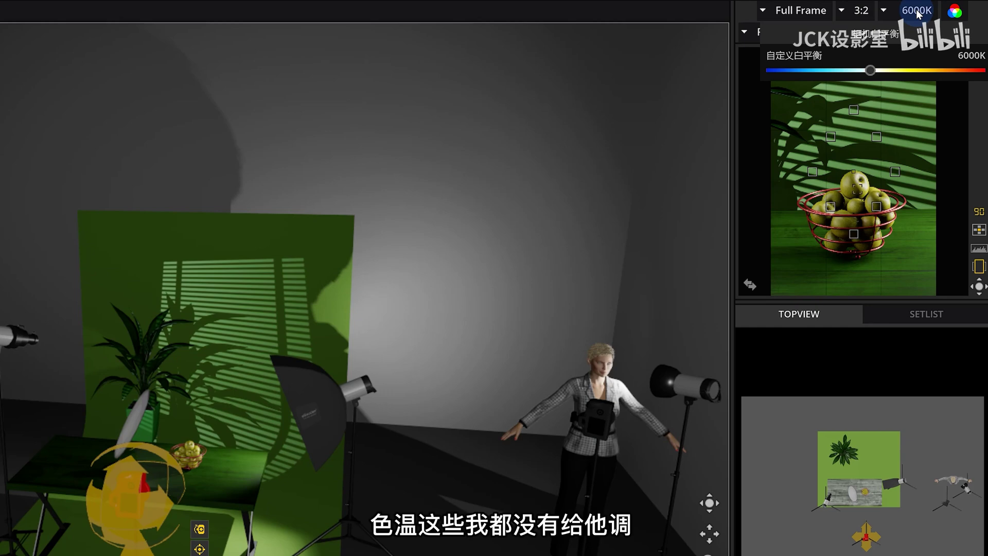
click(818, 12)
click(819, 13)
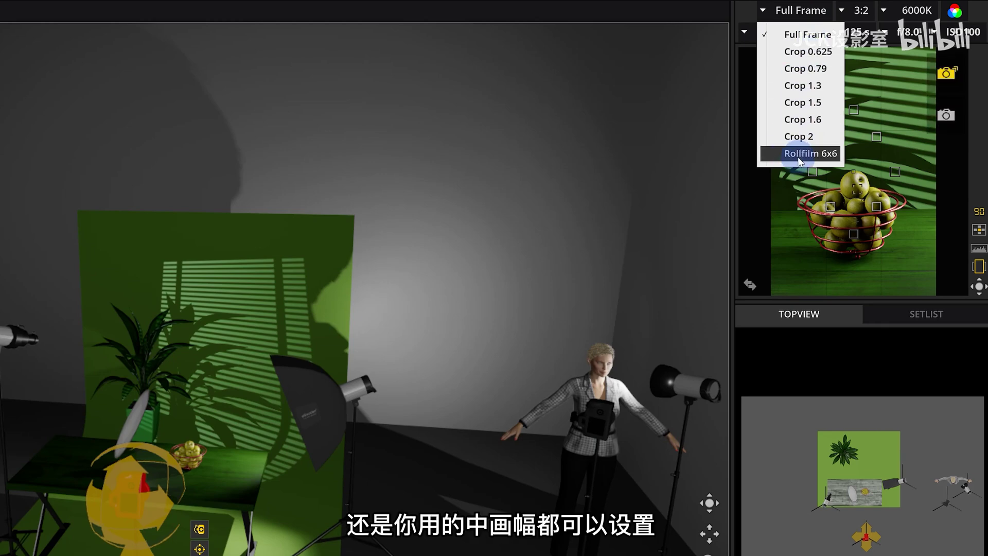
click(773, 7)
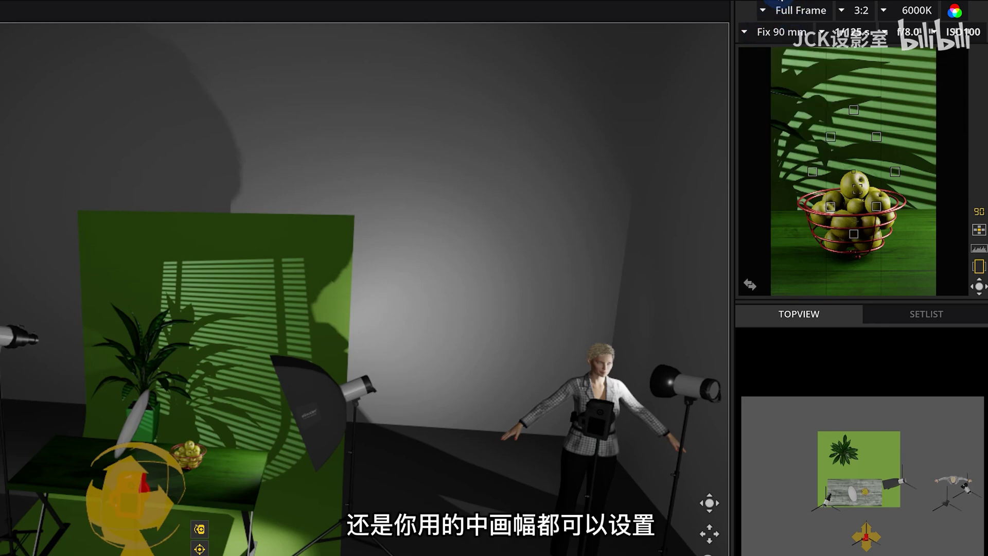
click(428, 271)
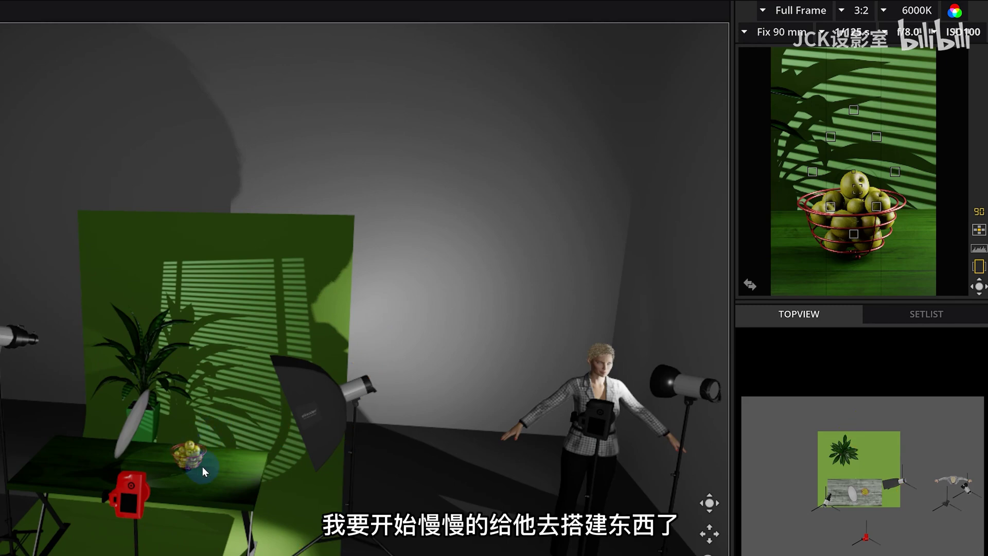
- Try the strip softbox's variants and settle on the inner and outer diffuser without grid
click(242, 283)
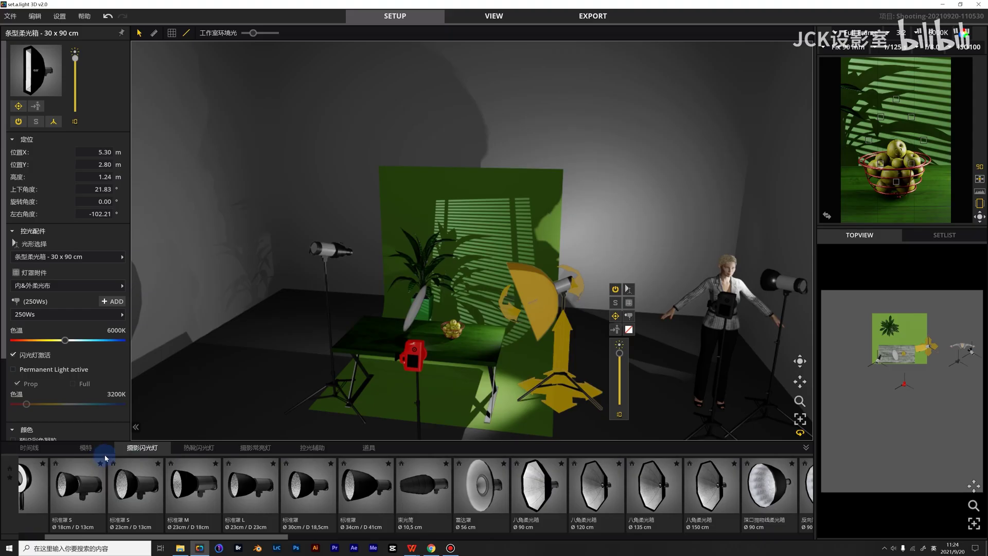
scroll(157, 466, down, 10)
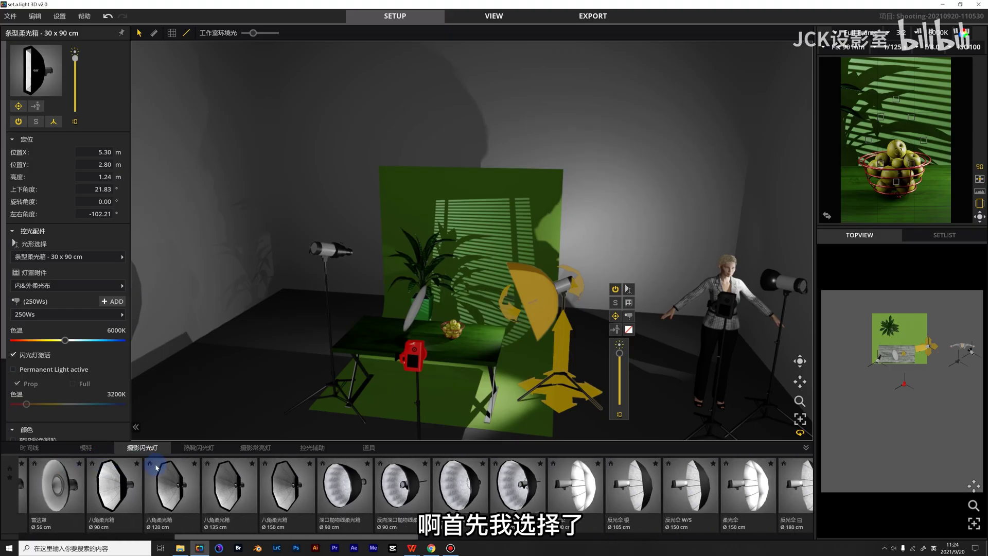
scroll(156, 467, down, 1)
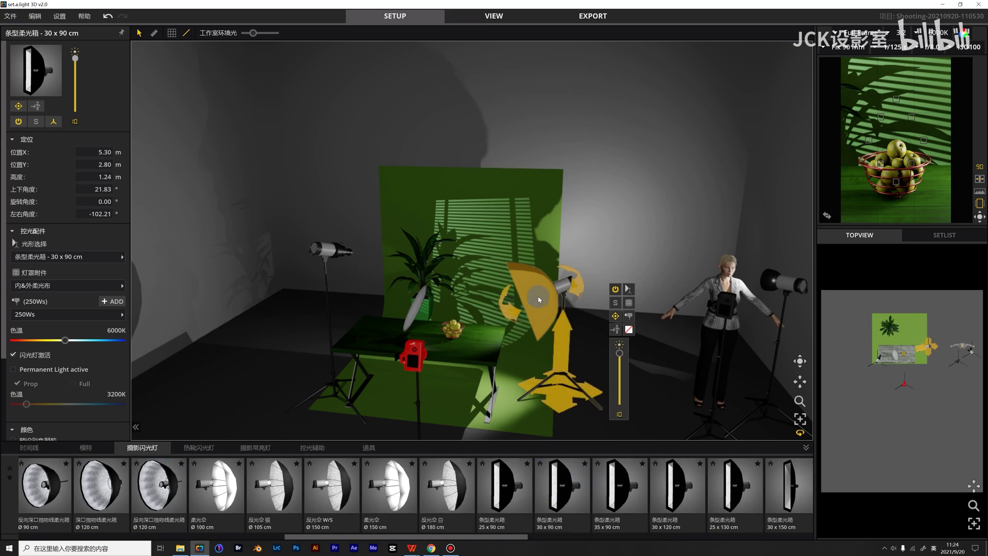
click(592, 319)
click(536, 301)
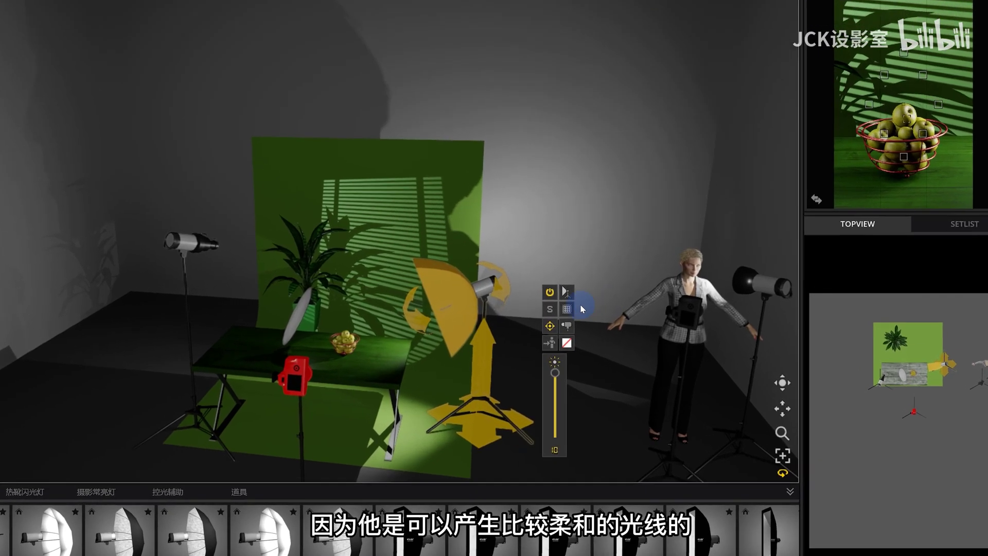
click(628, 303)
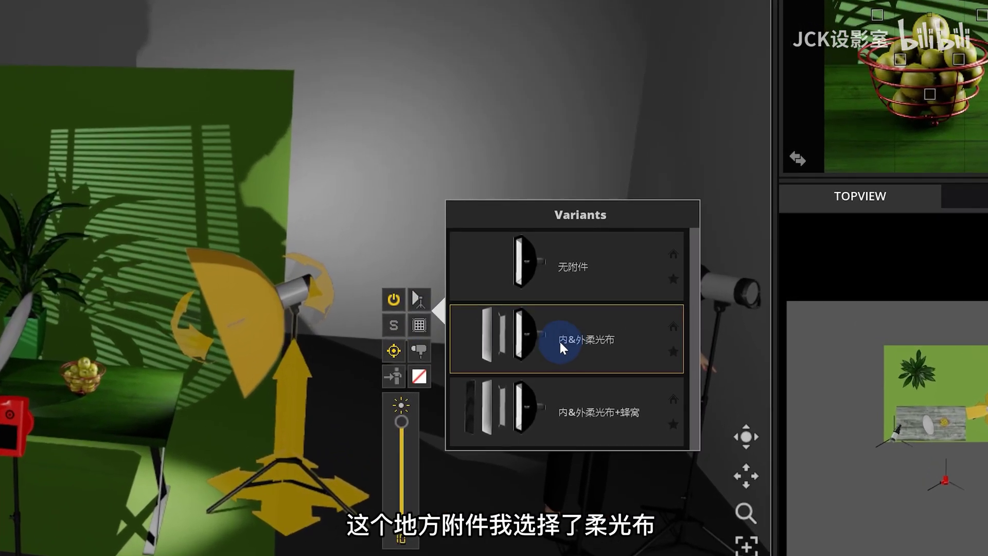
click(545, 275)
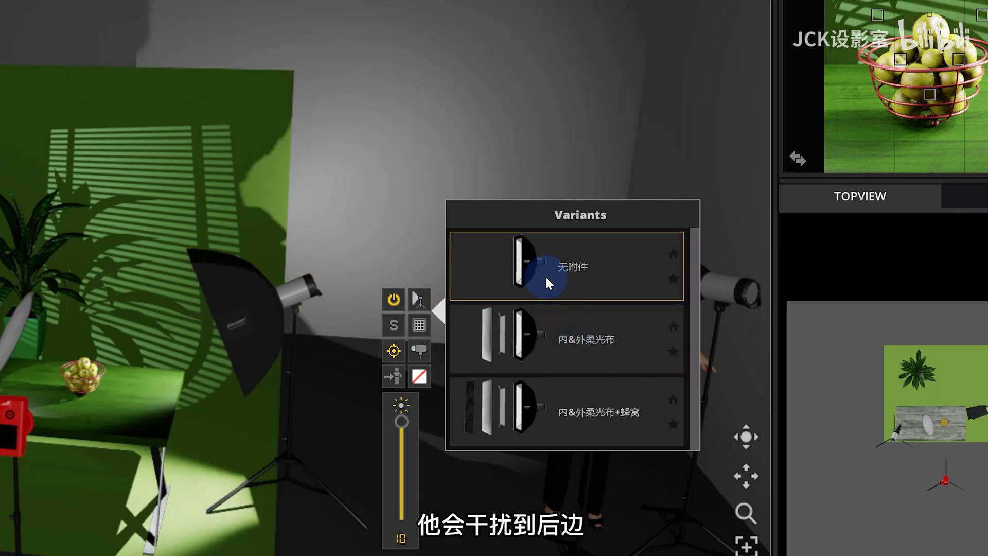
click(548, 330)
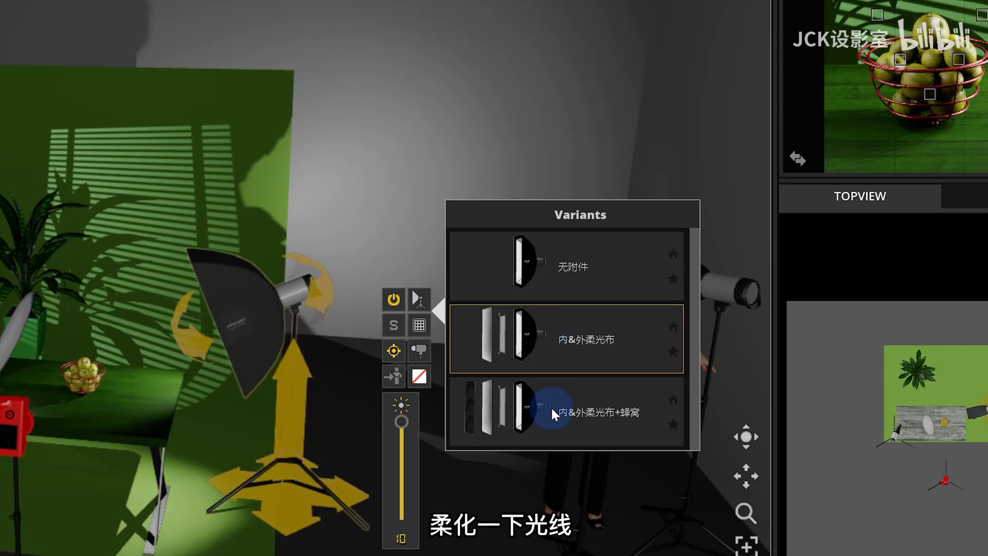
click(550, 406)
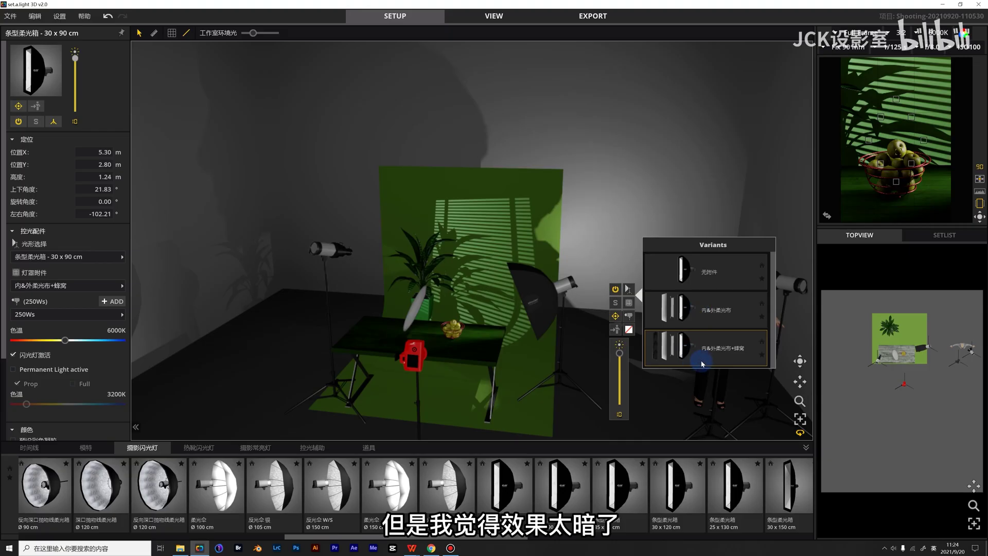
click(698, 315)
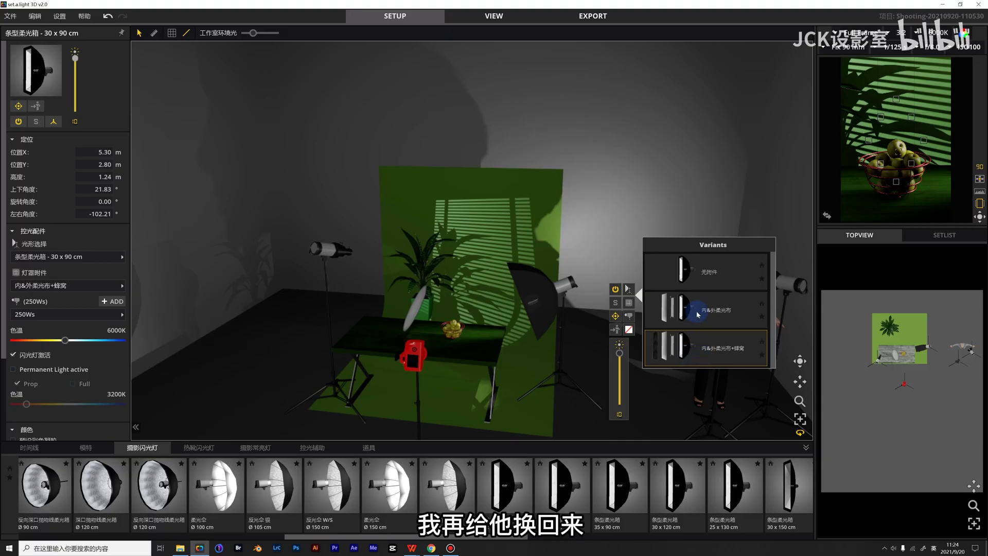
- Tilt the round reflector beside the bowl so it bounces fill light onto the fruit
scroll(339, 342, up, 3)
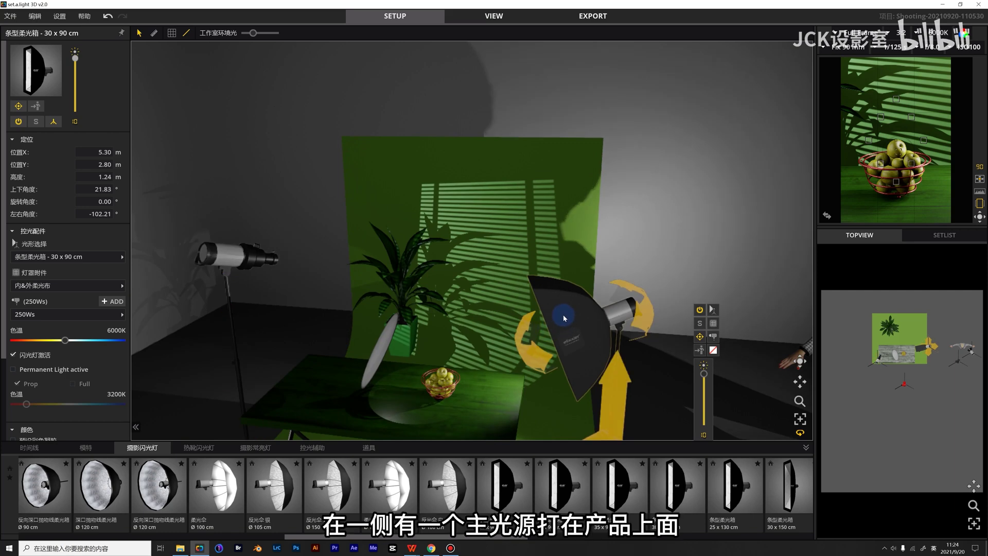
click(443, 381)
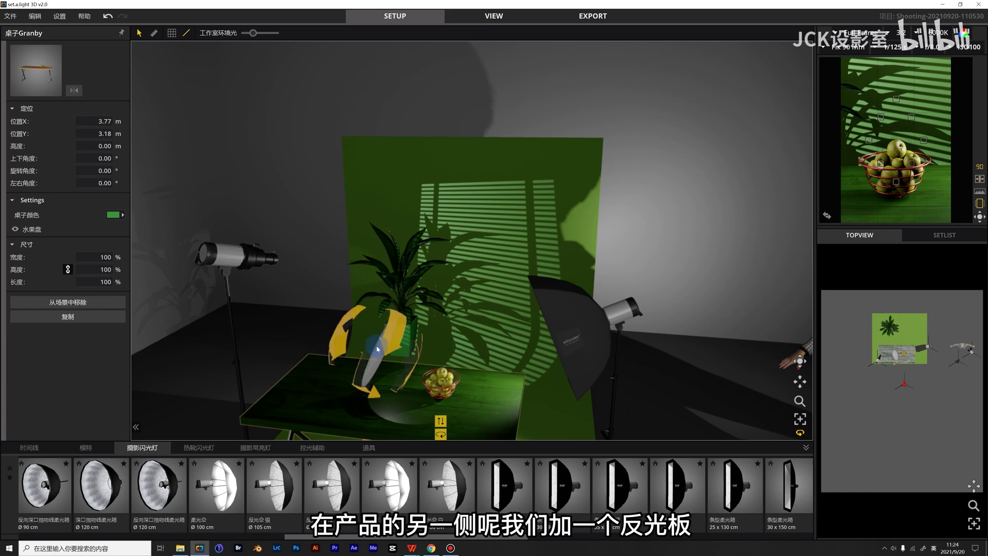
click(377, 349)
click(369, 448)
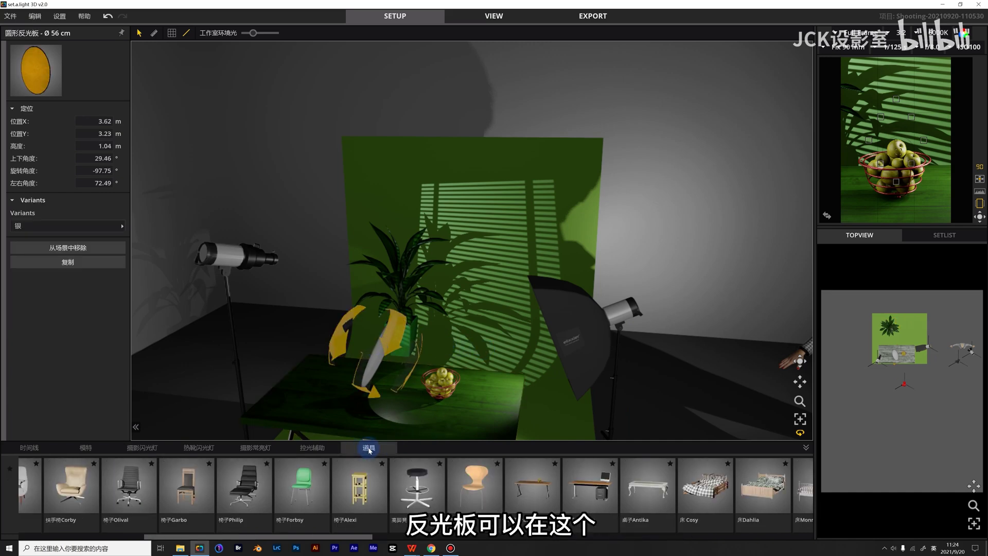
click(333, 448)
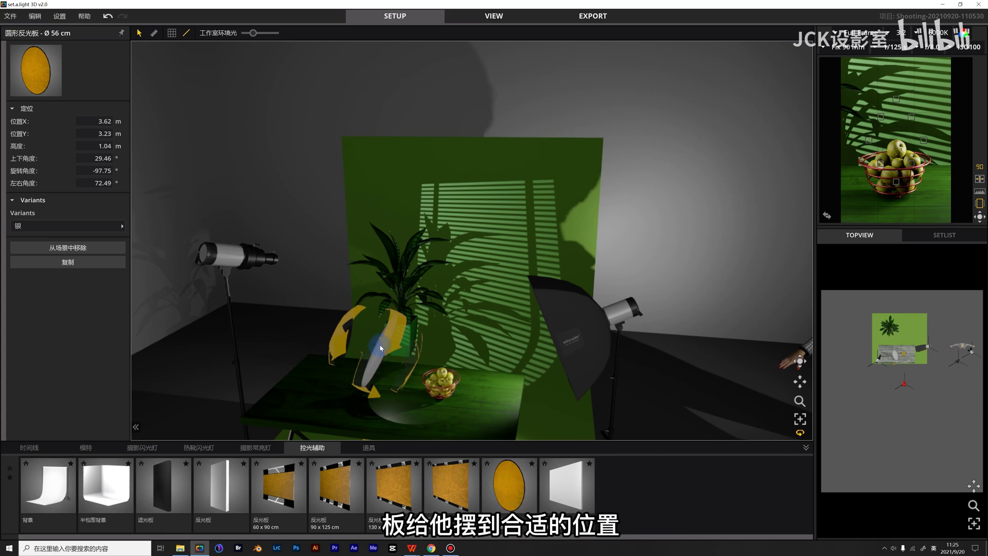
drag(380, 348, 352, 340)
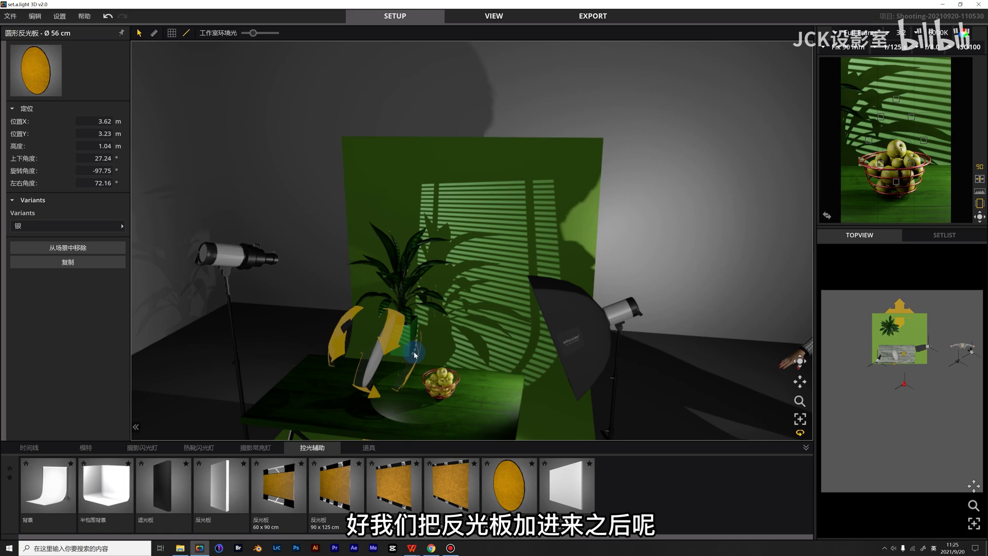
click(441, 387)
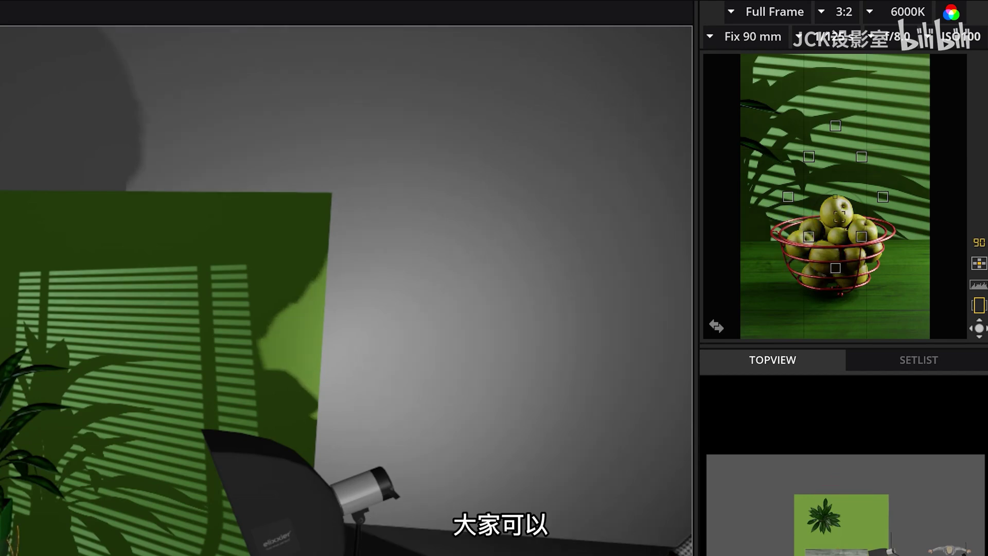
key(Delete)
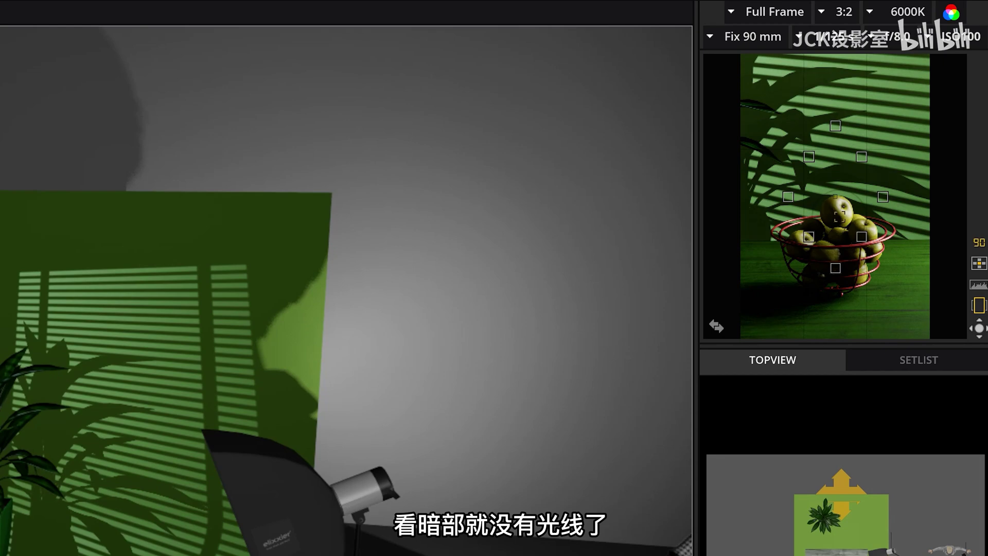
key(ctrl+z)
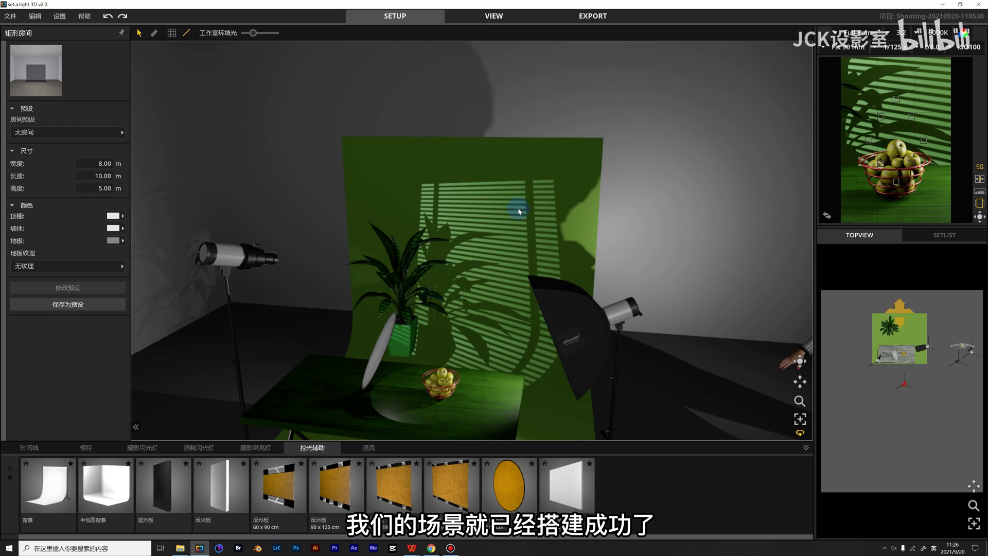
click(455, 167)
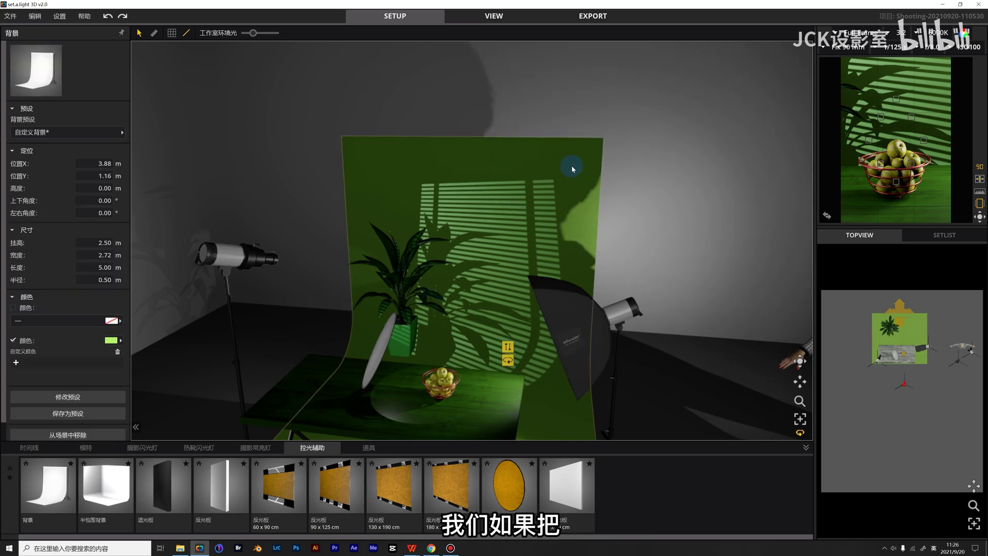
drag(569, 163, 304, 159)
click(404, 291)
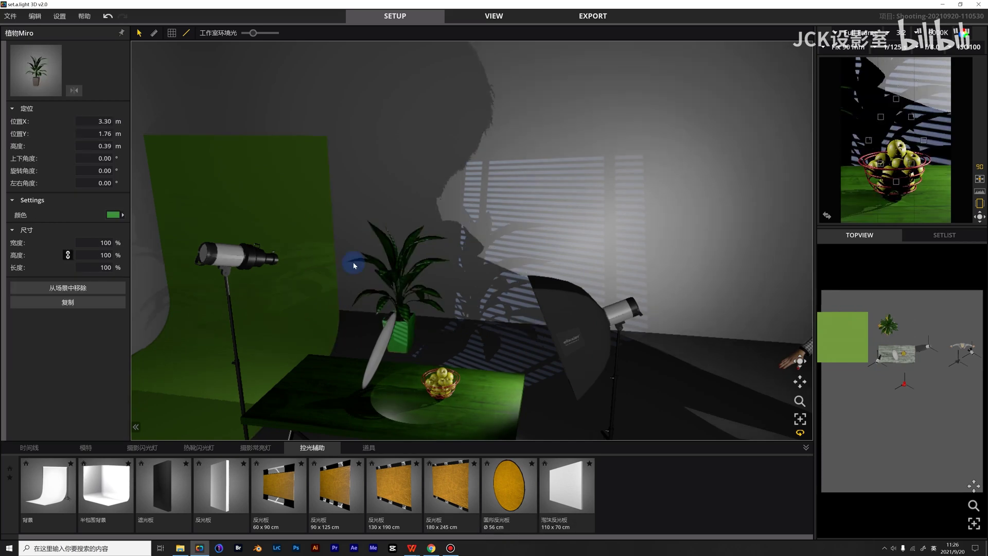
drag(353, 266, 240, 214)
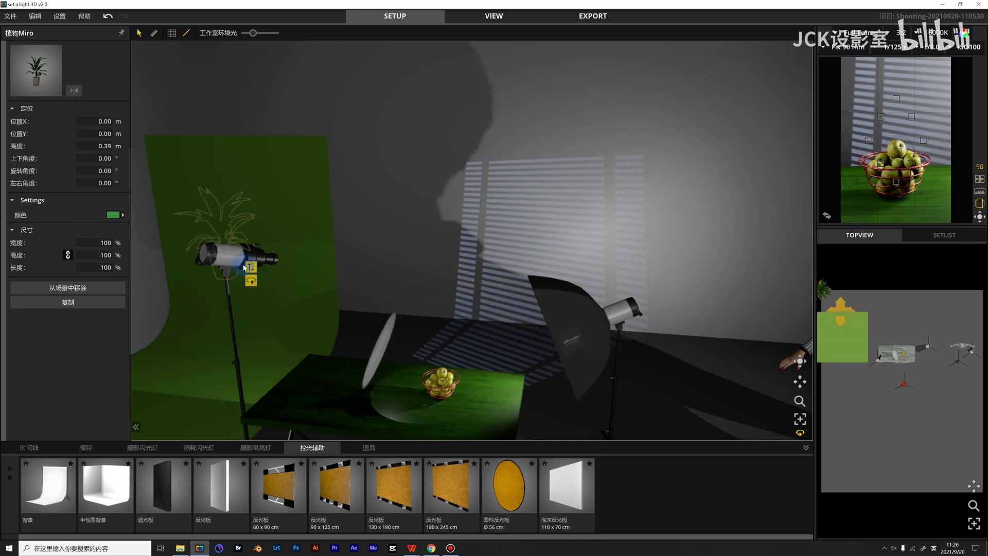
click(244, 267)
click(18, 122)
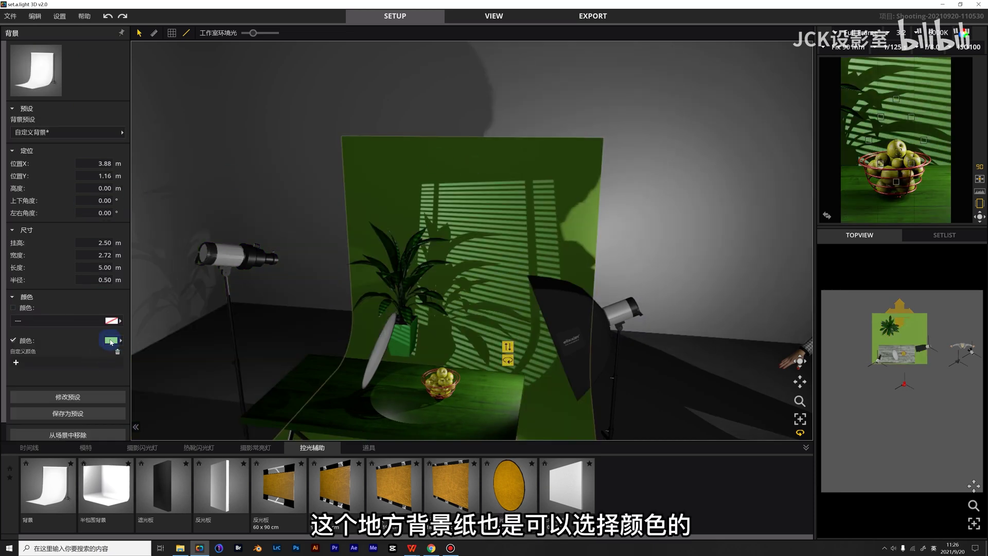
click(111, 340)
click(224, 210)
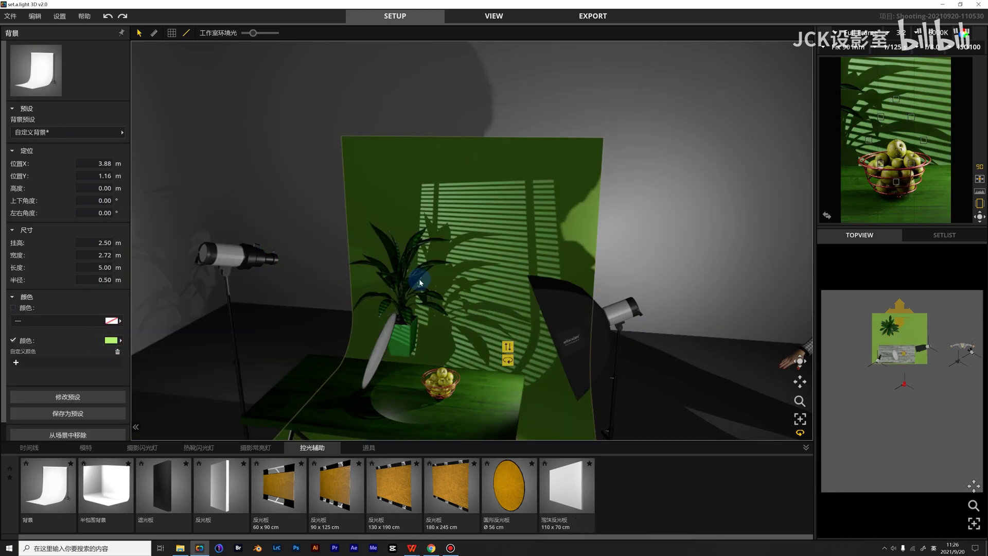
click(273, 257)
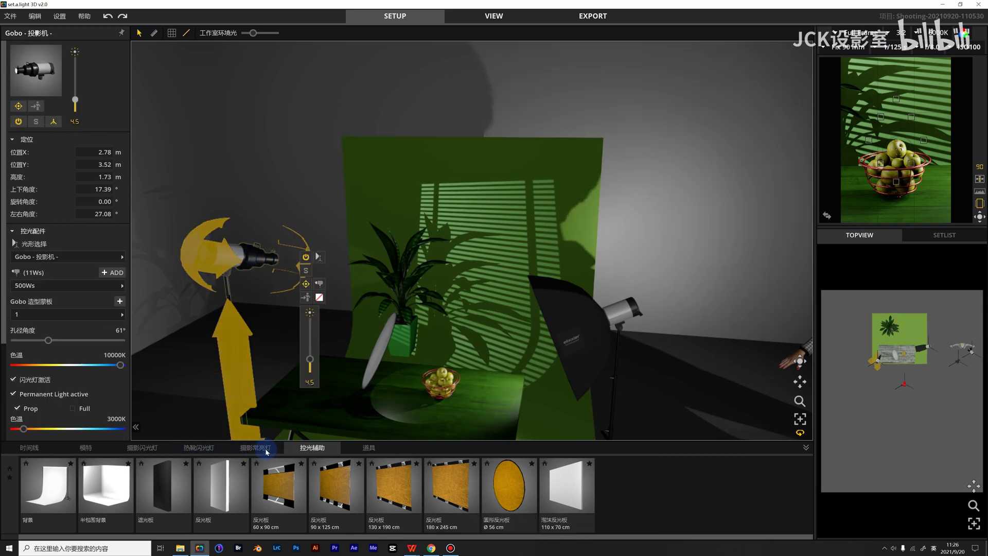
- Select the gobo projector from the flash lights library and bring up its template choices
click(157, 451)
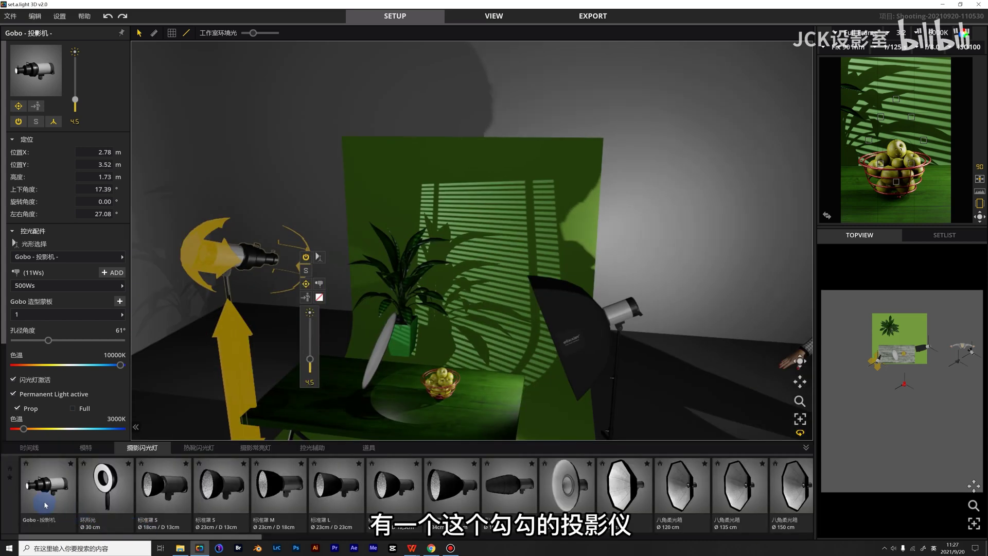
click(47, 504)
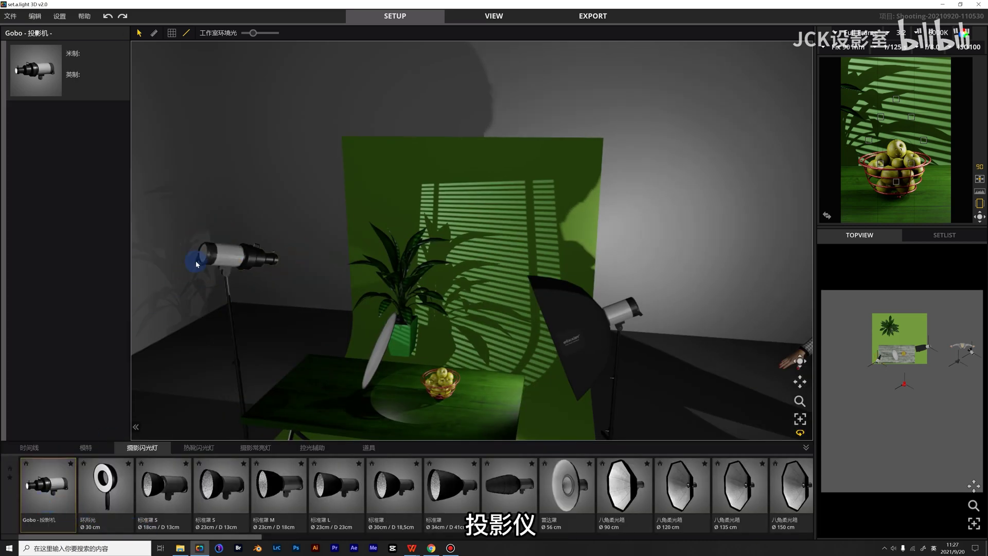
click(258, 260)
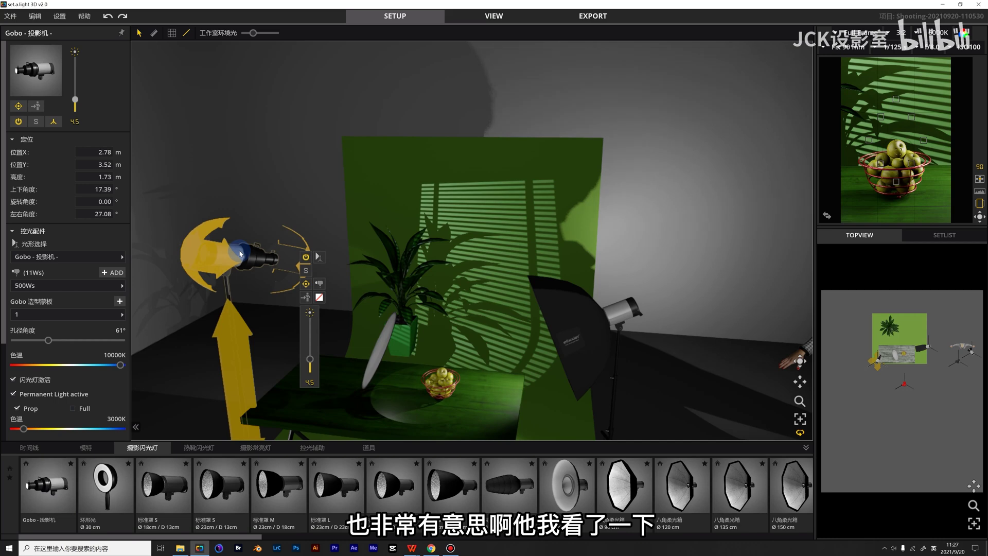
click(120, 286)
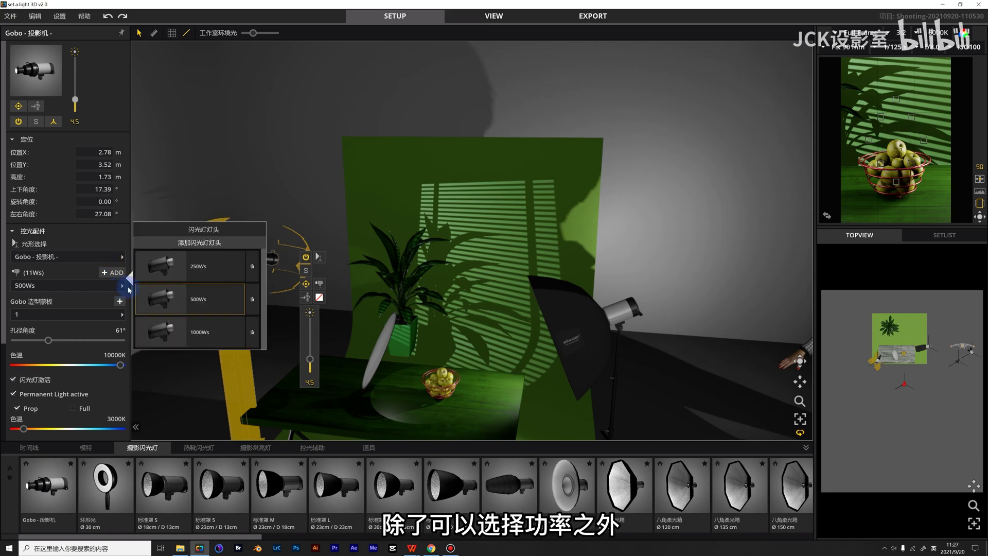
click(98, 315)
click(107, 316)
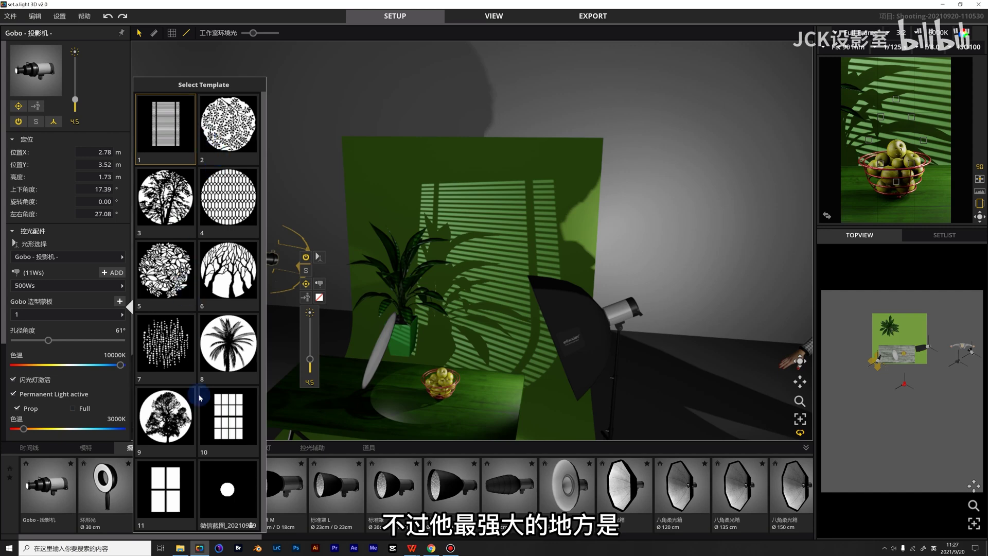
- Try the custom round-spot gobo, then switch back to blinds template 1
click(227, 490)
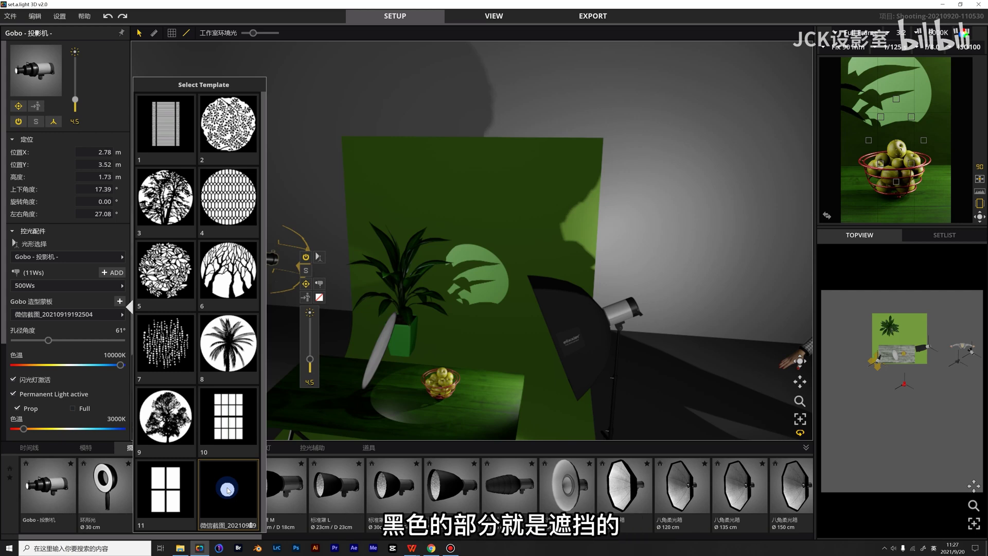
click(174, 128)
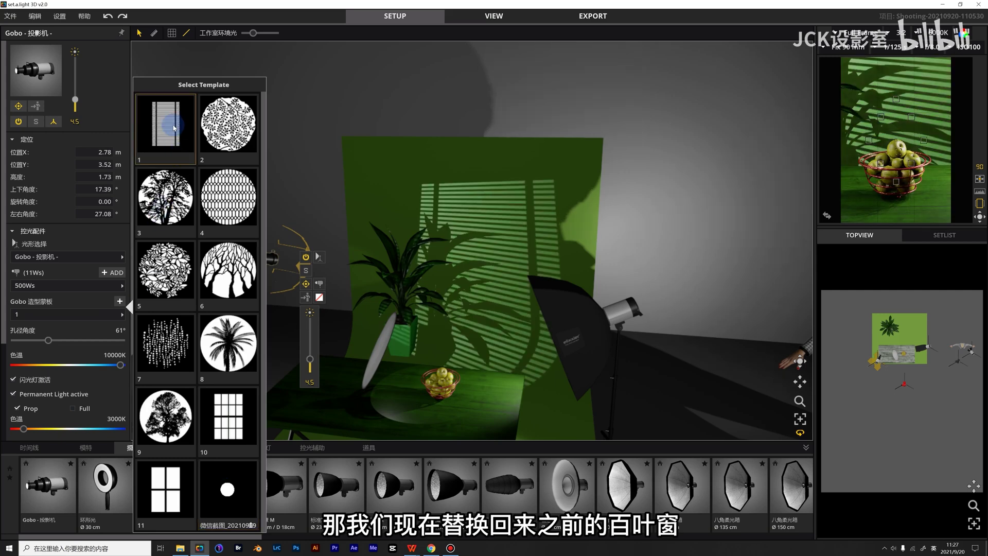
click(313, 150)
click(257, 237)
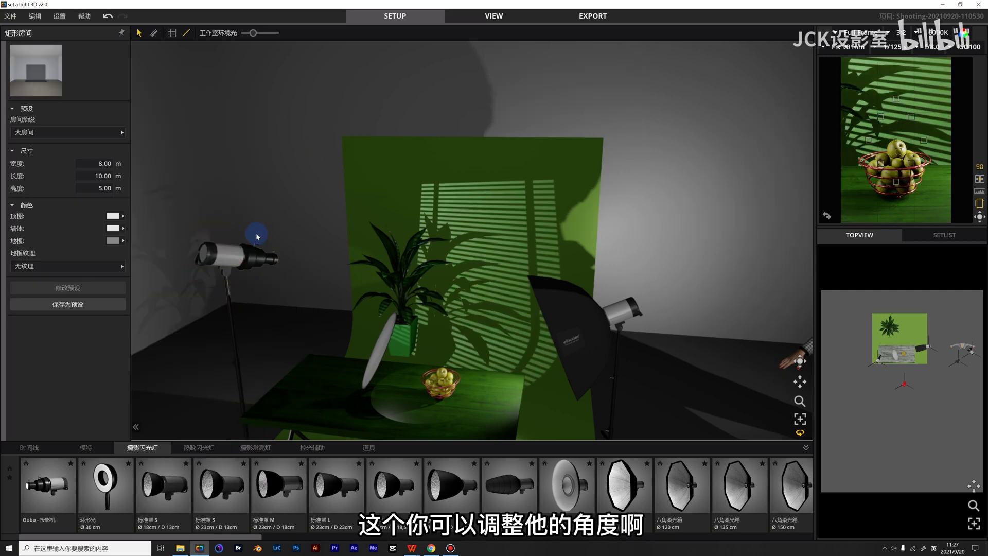
click(247, 256)
- Set the gobo's flash head back to 500Ws and show the props library
click(318, 282)
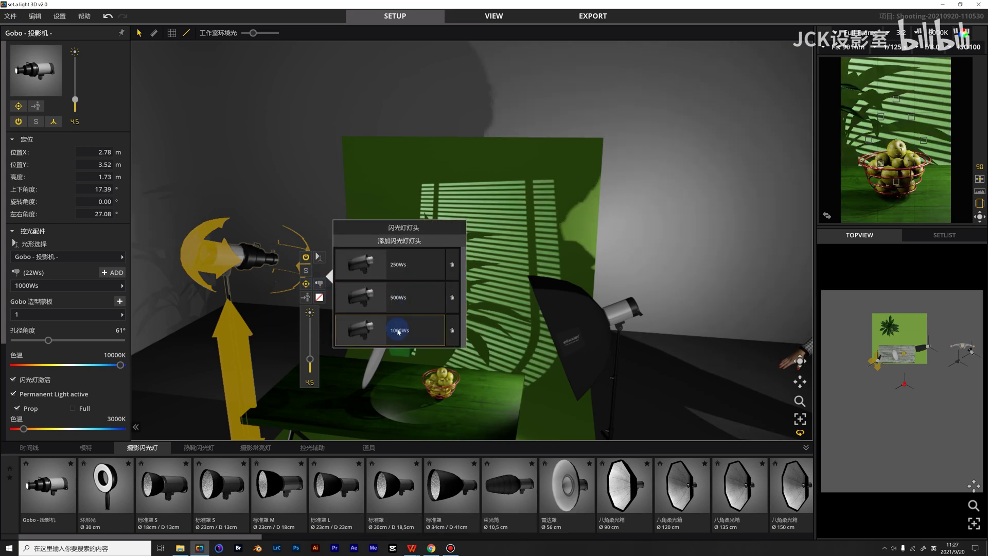
click(394, 295)
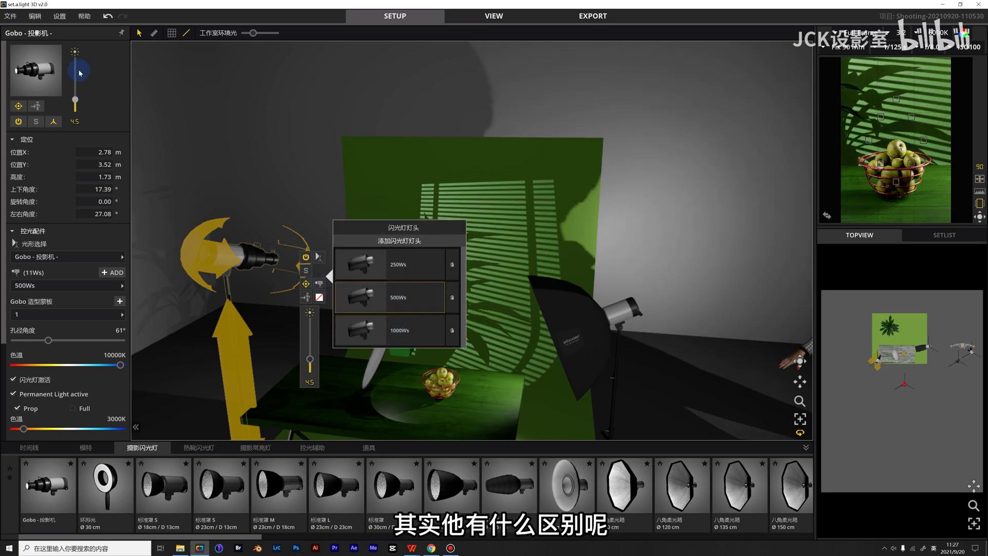
click(75, 100)
mouse_move(75, 103)
mouse_down()
mouse_move(77, 64)
mouse_move(75, 99)
mouse_up()
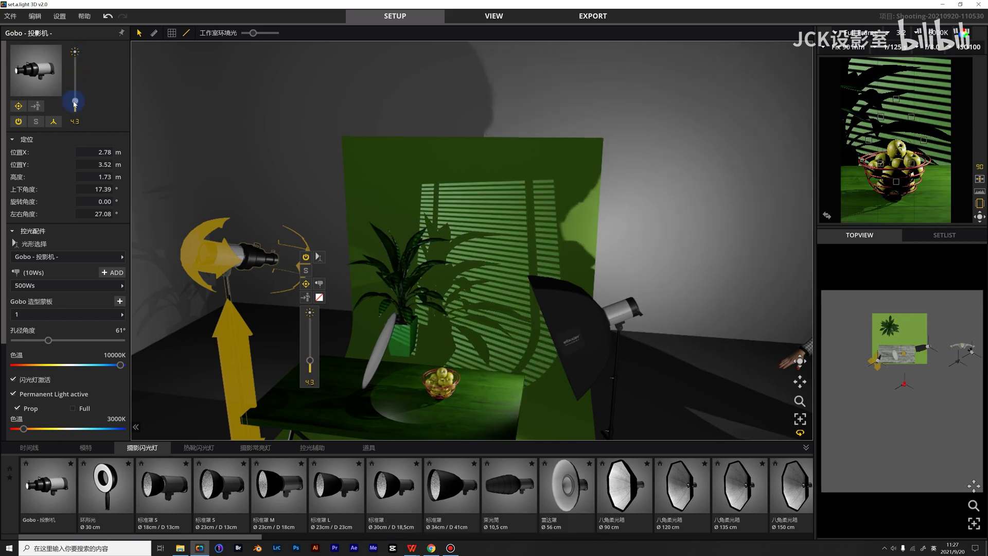
click(319, 285)
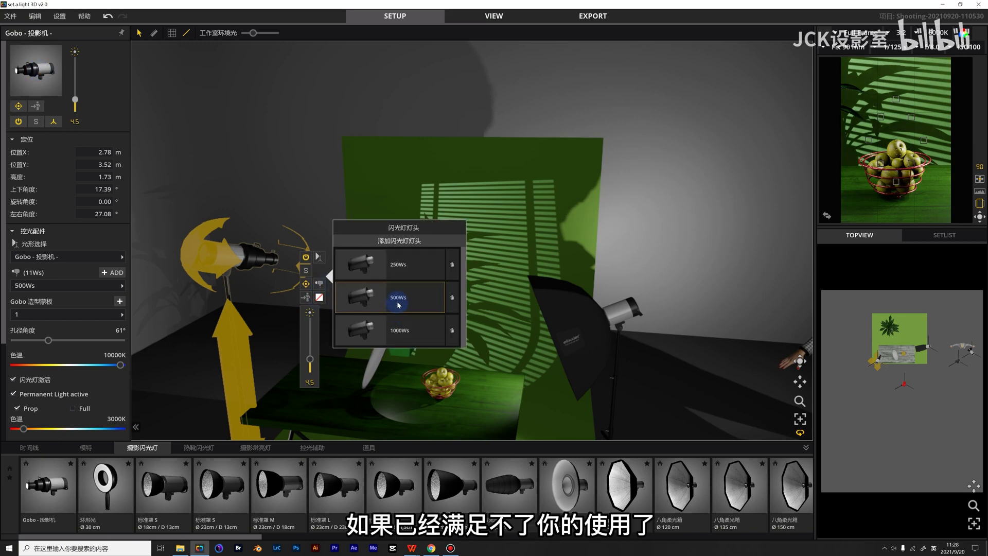
click(319, 257)
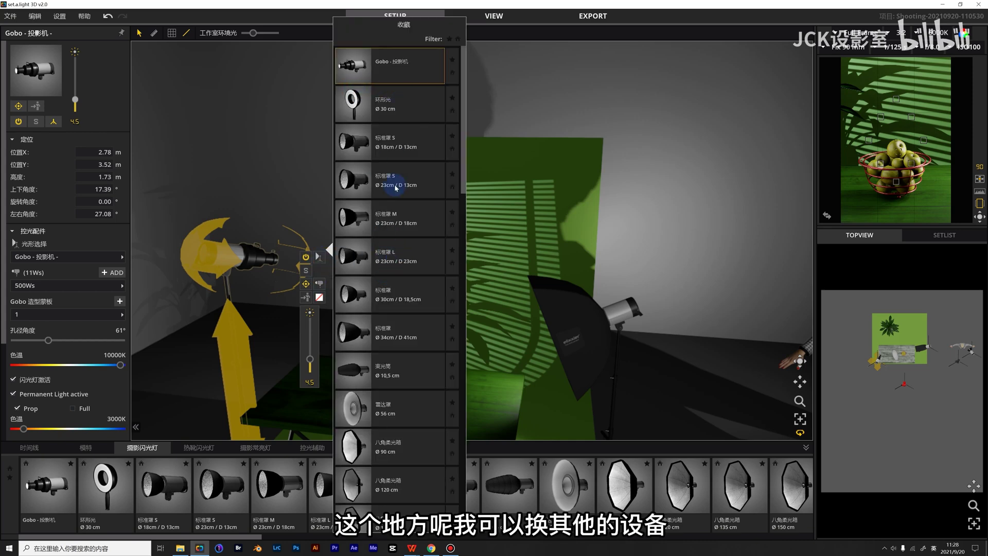
click(307, 297)
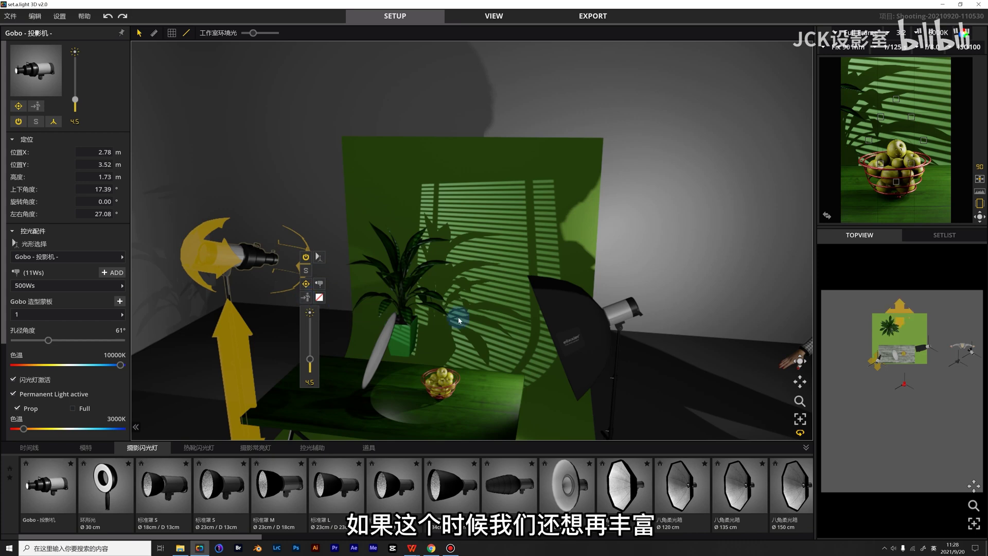
click(369, 447)
- Move the potted plant around the set, then undo its last move with Ctrl+Z
scroll(387, 513, down, 1)
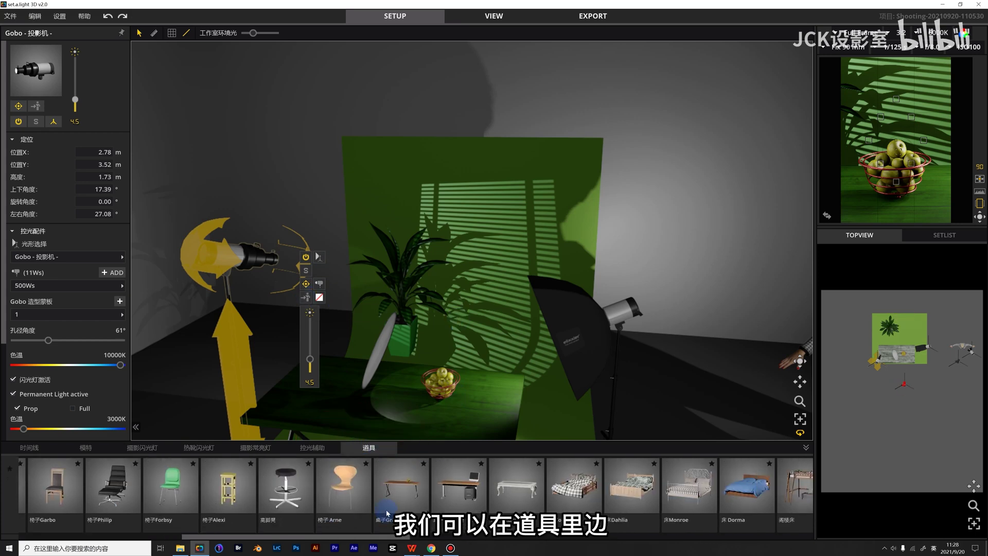
scroll(387, 513, down, 10)
drag(406, 270, 420, 285)
drag(438, 292, 384, 295)
click(349, 298)
key(ctrl+z)
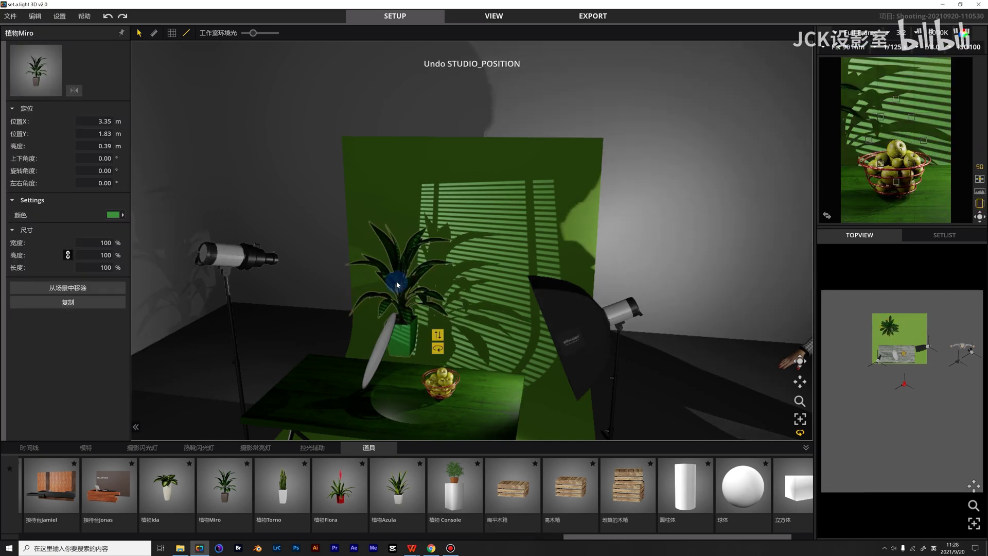
- Dim the gobo light slightly to 4.2
click(272, 278)
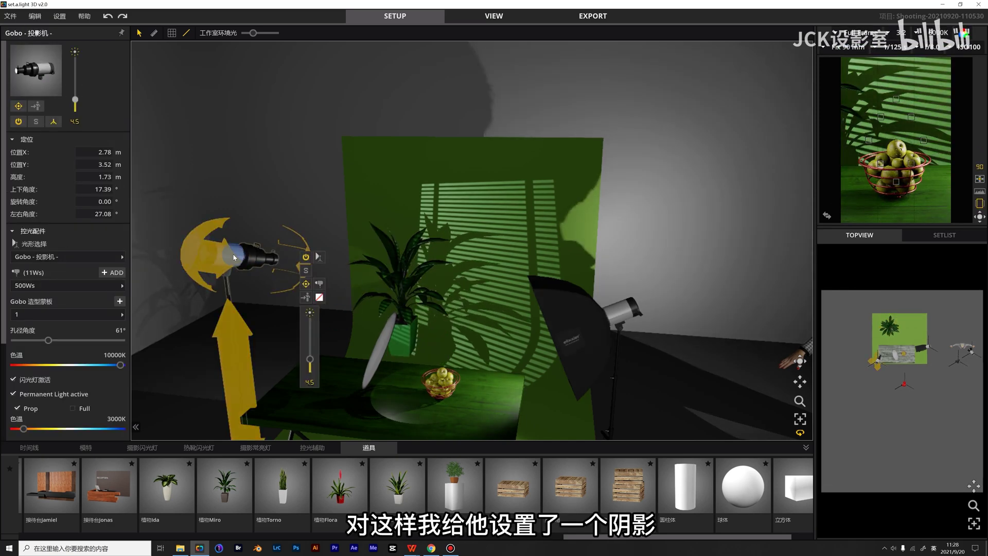
drag(75, 102, 76, 106)
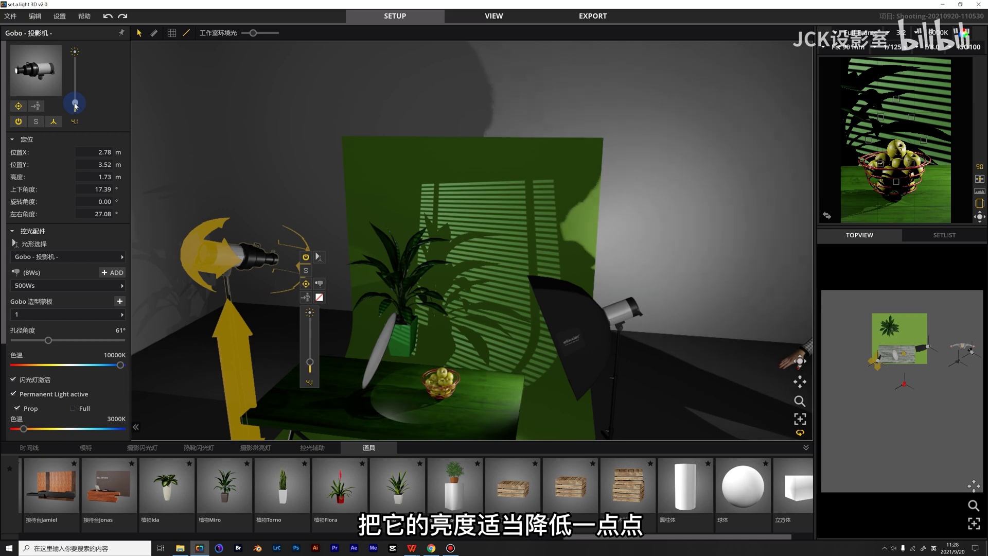
click(575, 91)
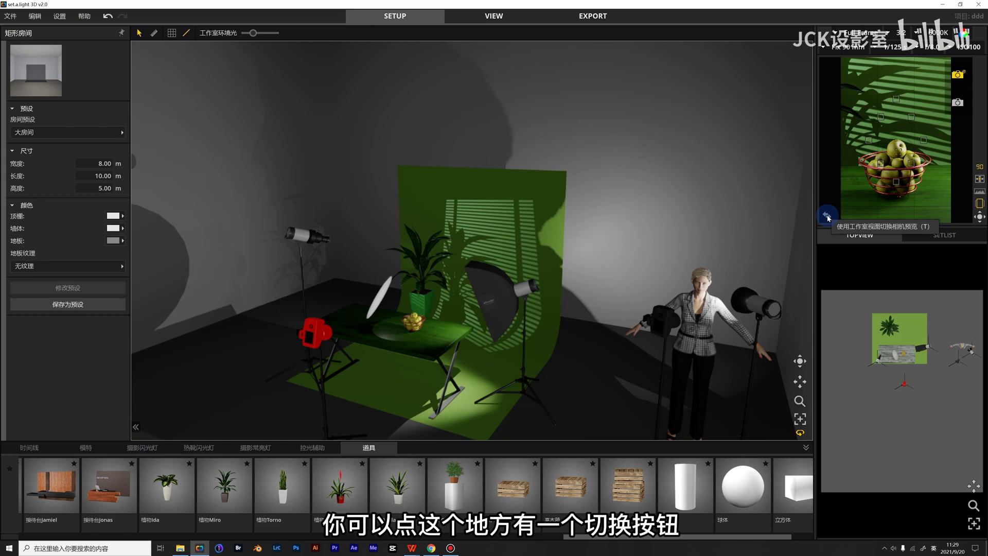
click(827, 216)
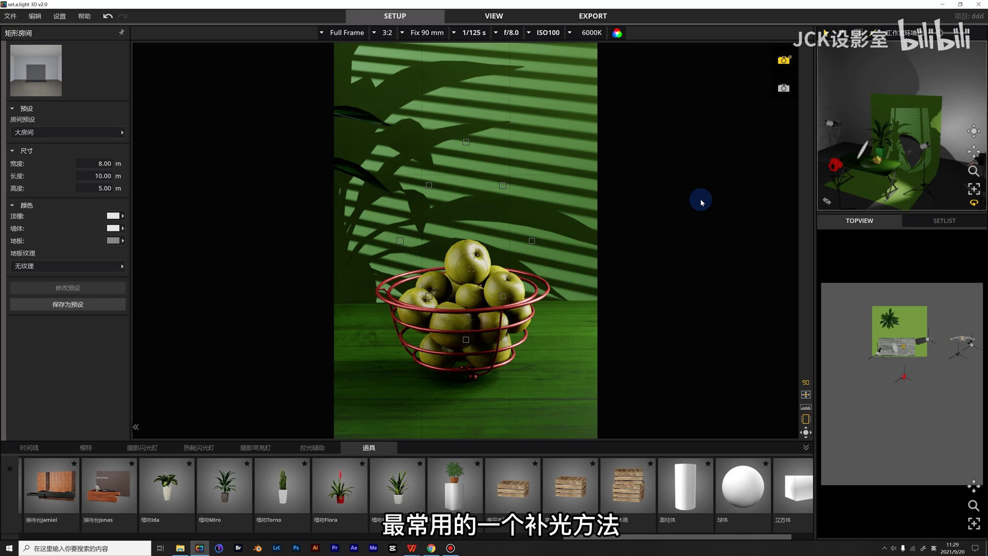
click(827, 202)
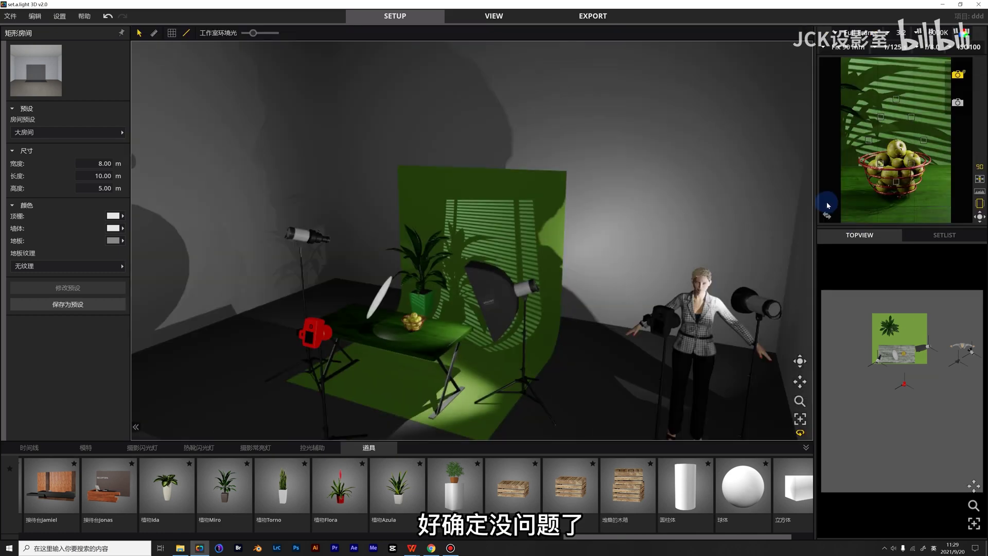
- Export the setup as a new shot and move the Gobo and camera labels down
click(593, 16)
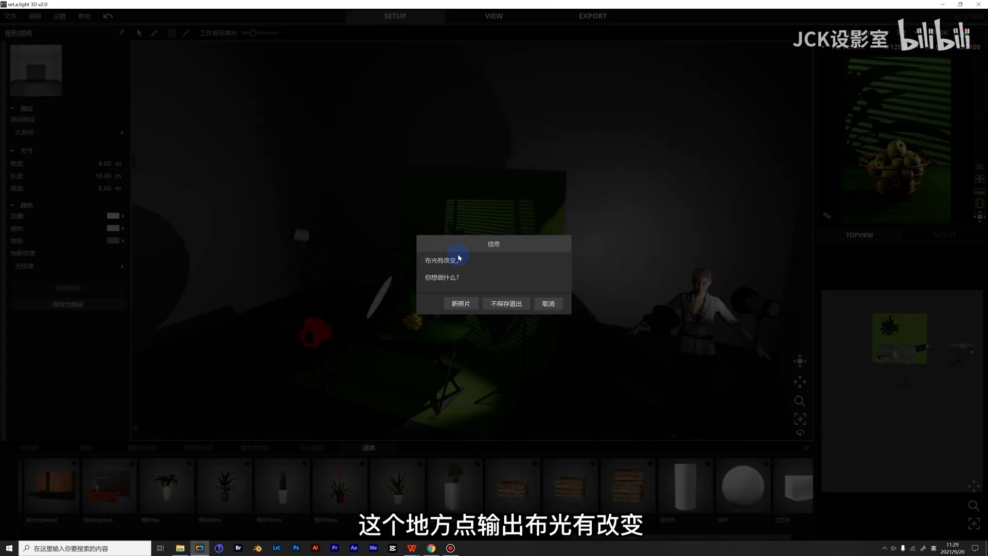
click(447, 304)
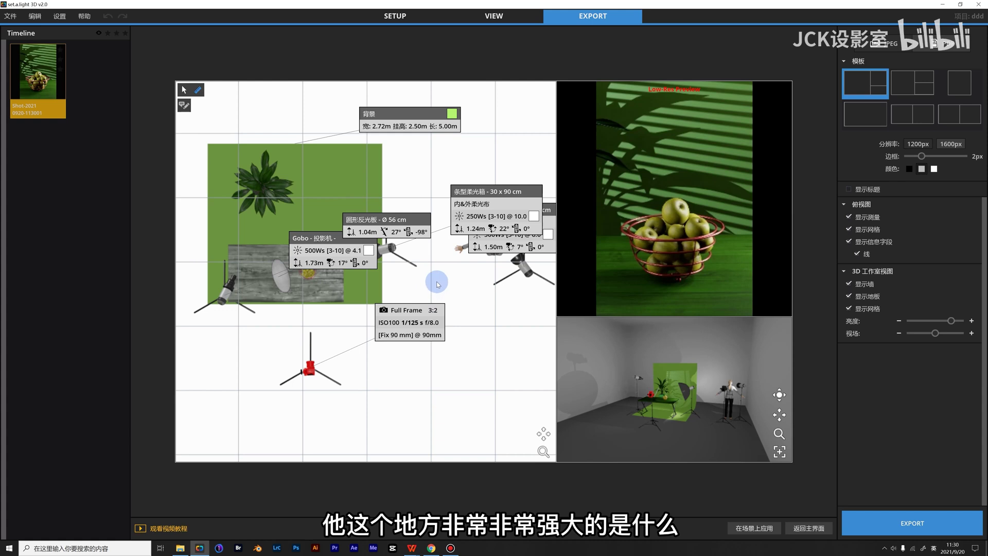
drag(320, 239, 216, 338)
drag(402, 311, 368, 333)
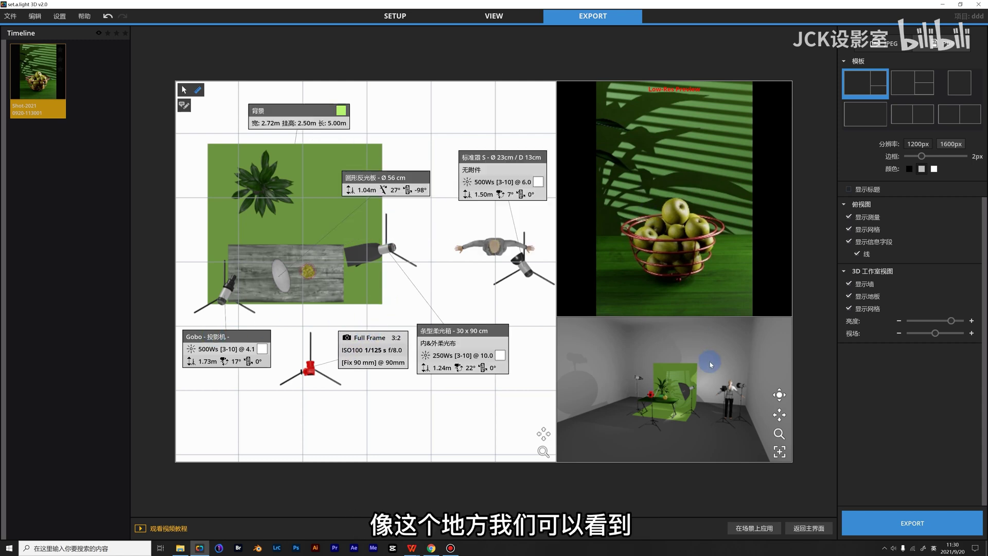
- Bring the sheet's 3D studio view closer to the set and export as JPEG
drag(781, 416, 692, 386)
drag(780, 420, 551, 395)
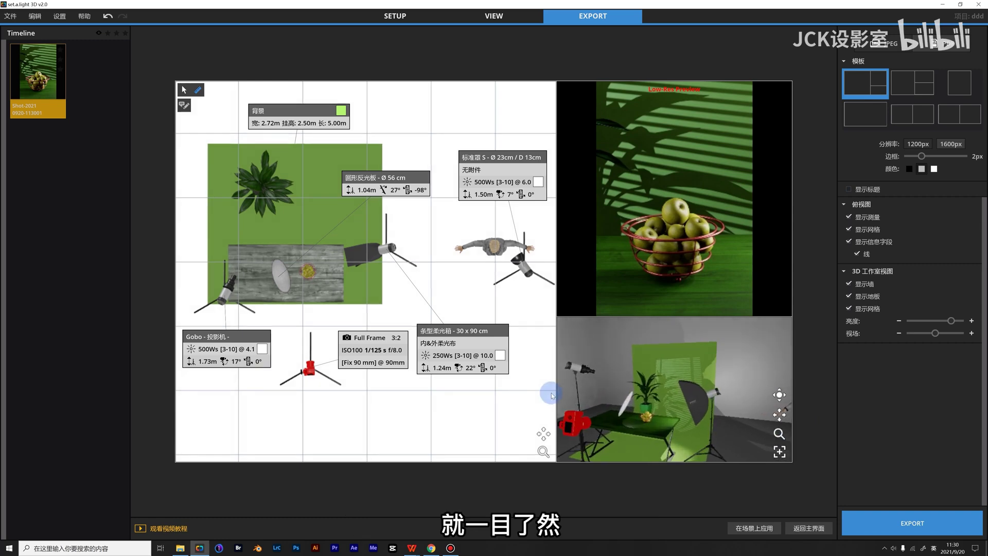
drag(799, 408, 703, 418)
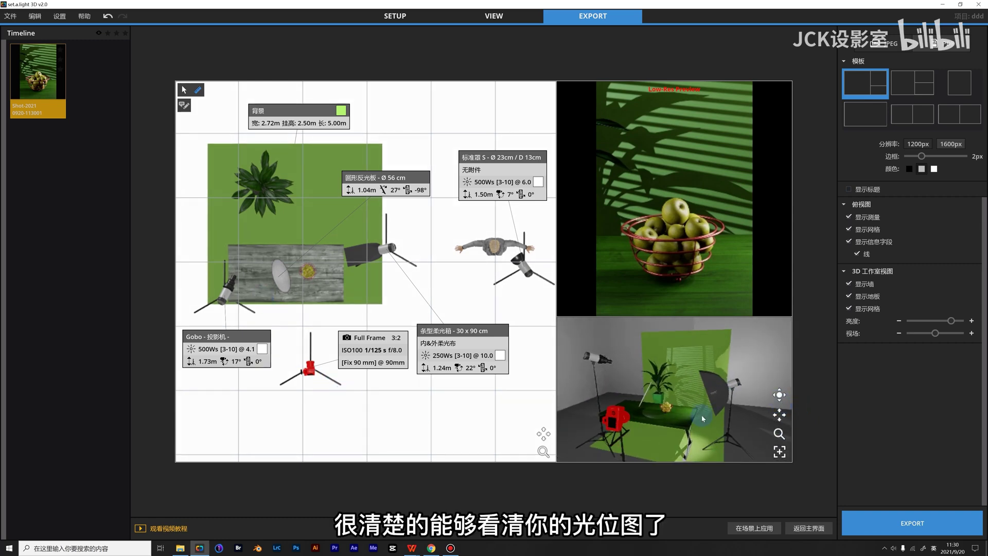
click(292, 283)
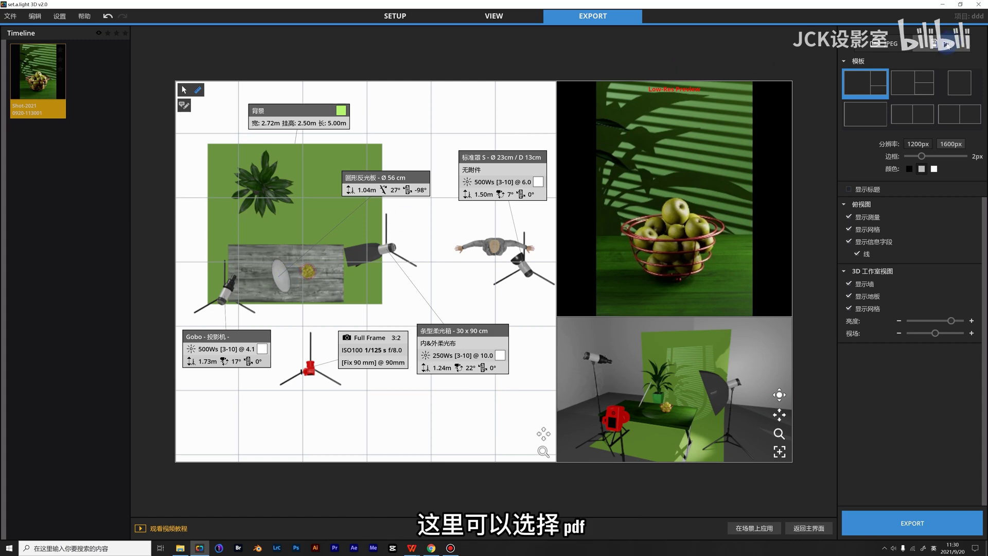
click(889, 45)
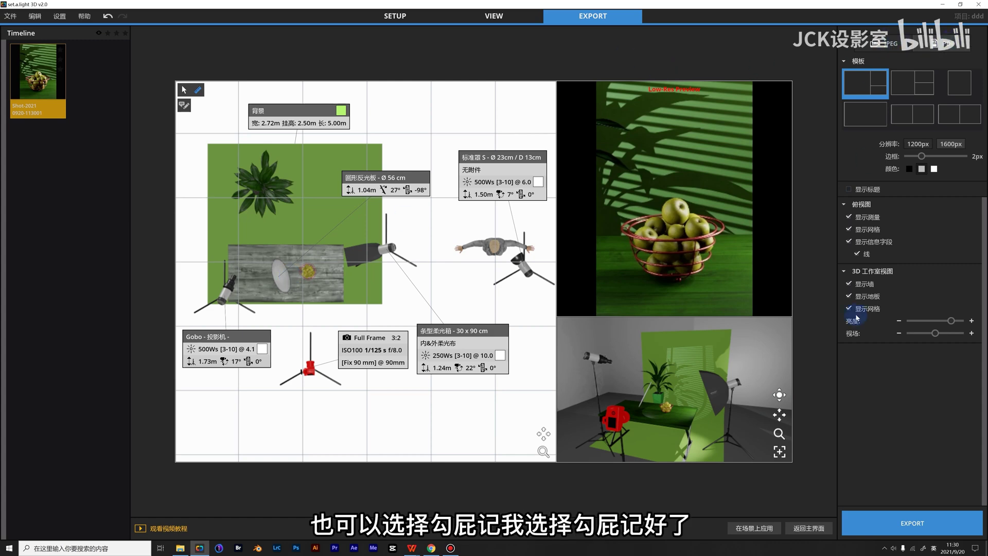
click(914, 526)
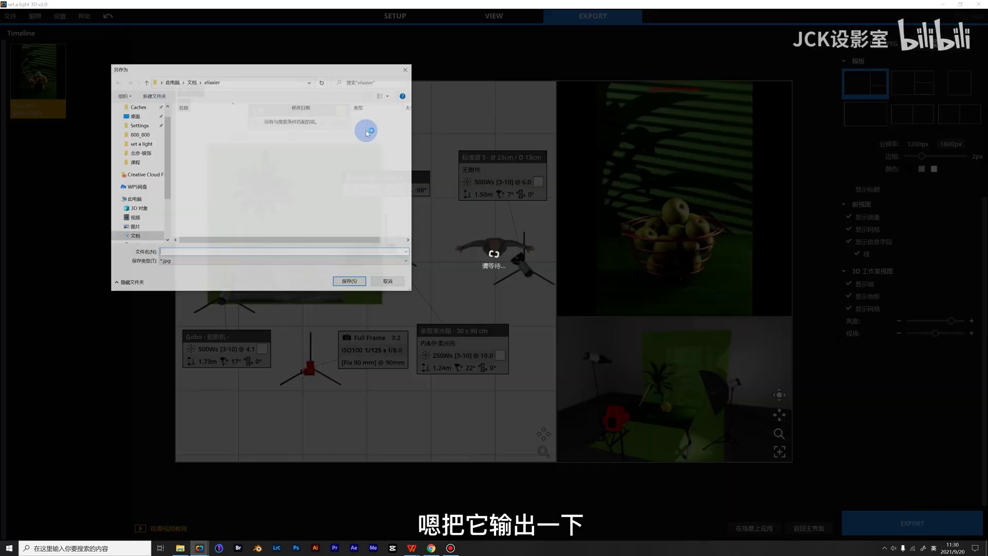
- Save the lighting sheet to the Desktop as buguang.jpg
click(176, 253)
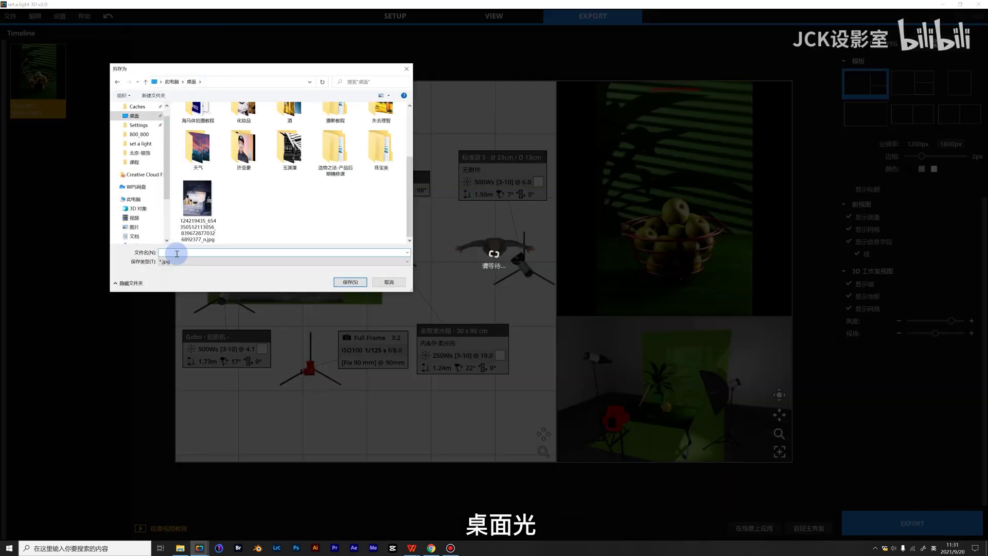
text(buguang)
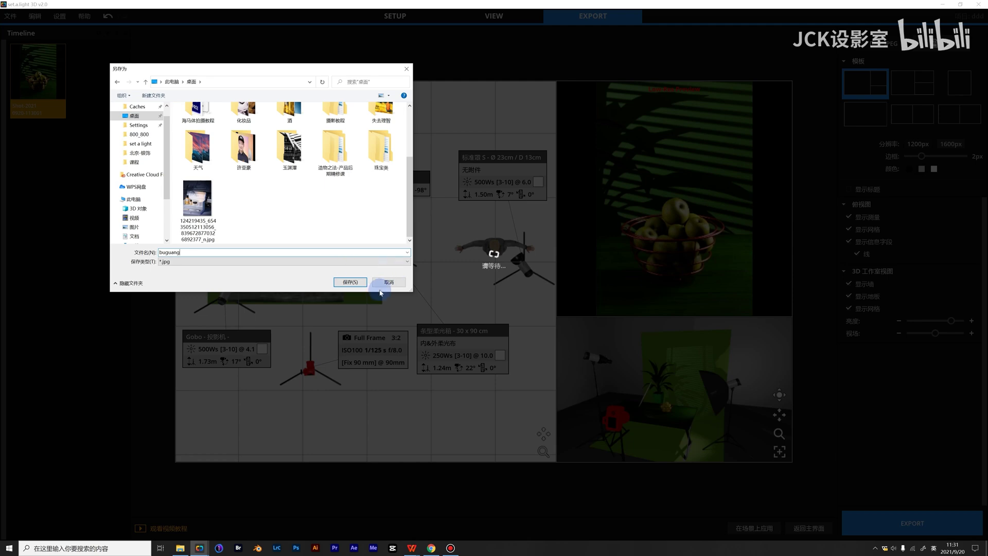
click(350, 282)
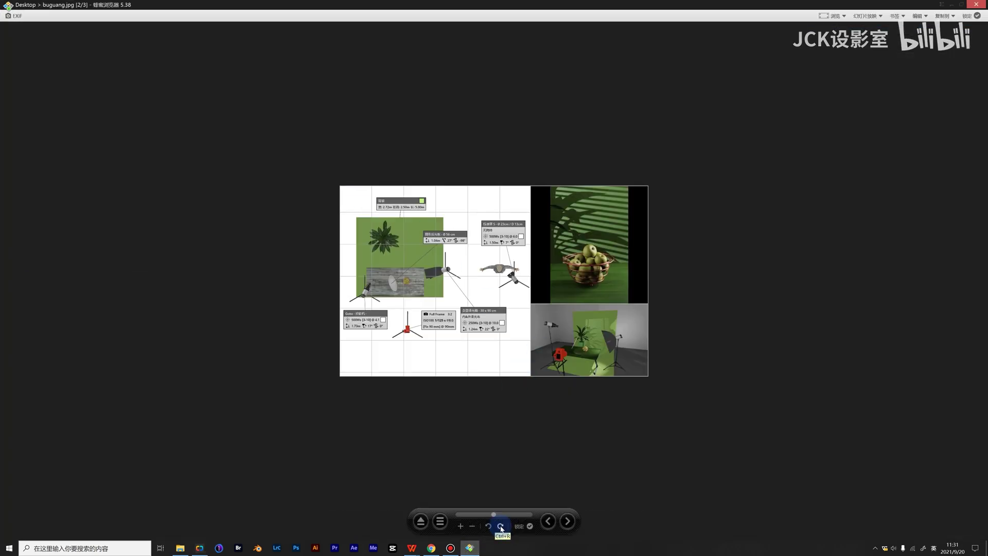
scroll(504, 512, up, 4)
scroll(503, 509, up, 1)
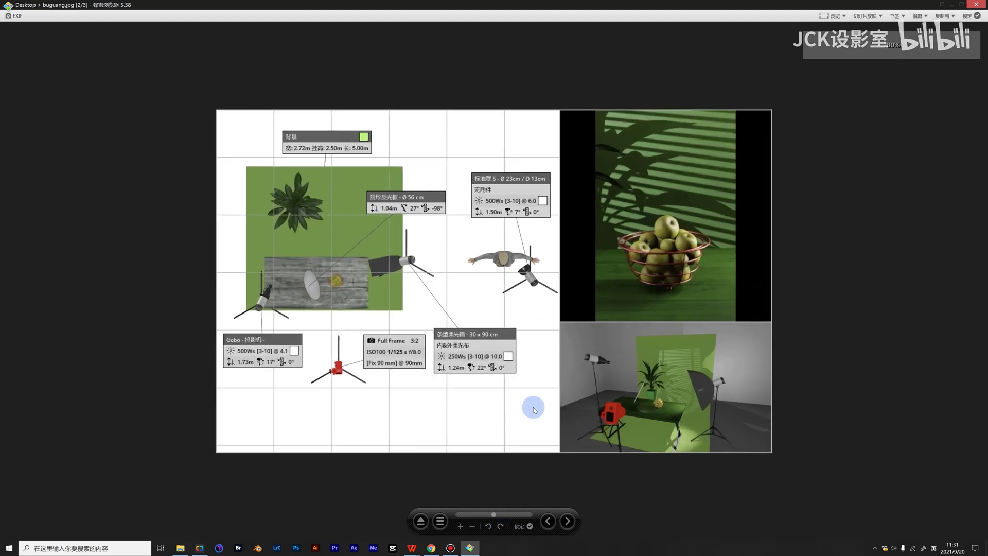